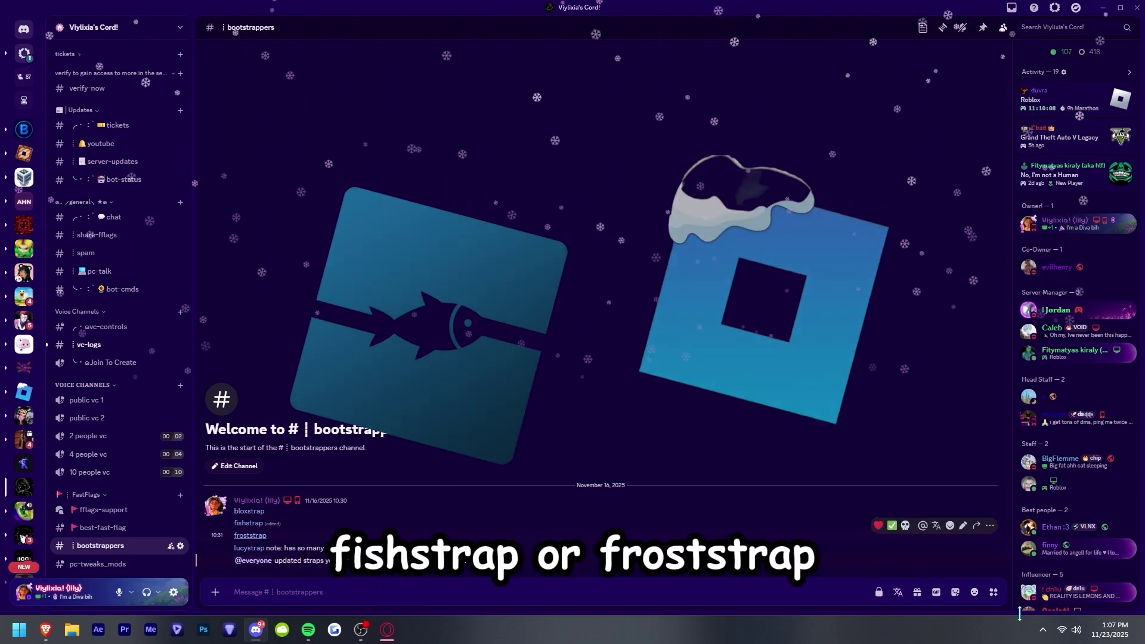
Step: Follow the froststrap link in the bootstrappers message and confirm visiting the external site
{"action": "left_click", "coordinate": [256, 535]}
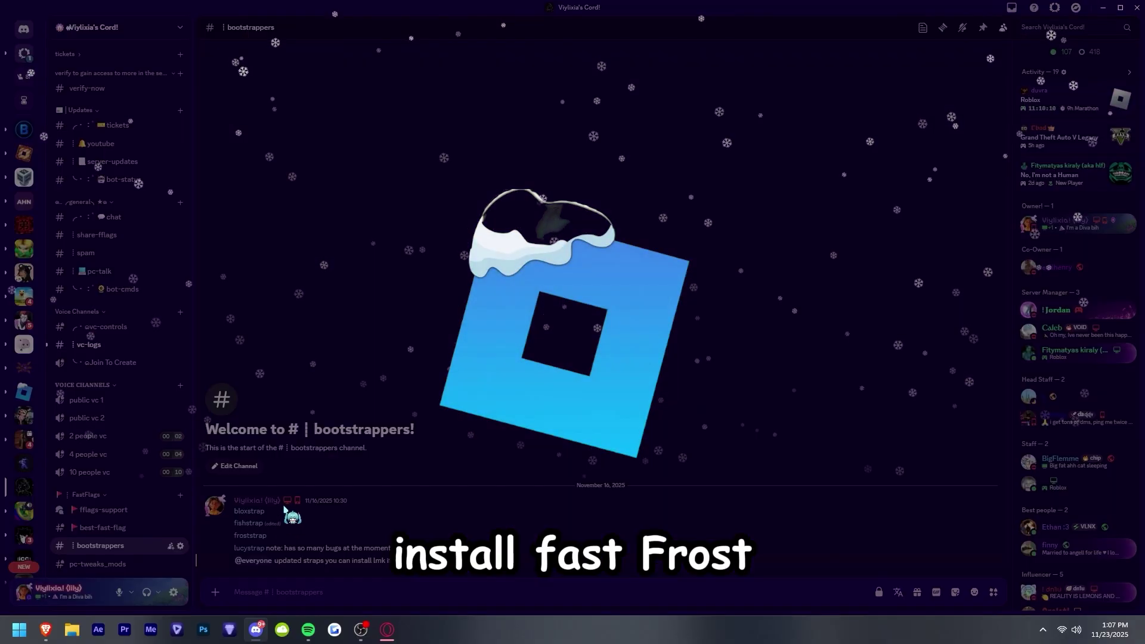
{"action": "left_click", "coordinate": [595, 352]}
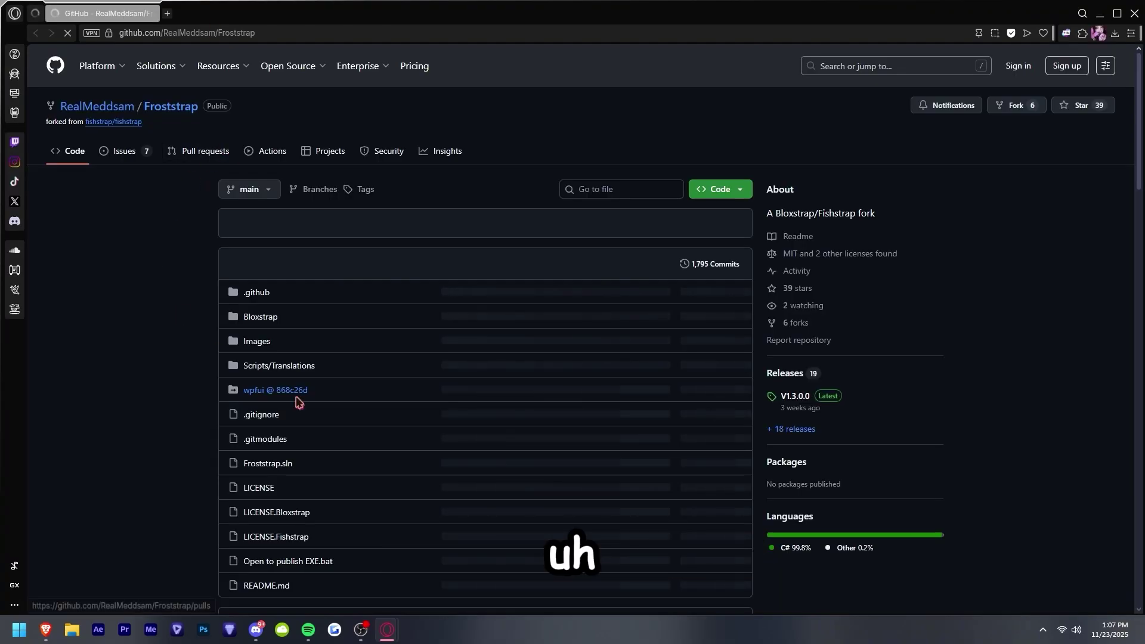
Step: Open the Froststrap V1.3.0.0 release page and scroll down to its Assets list
{"action": "scroll", "coordinate": [450, 378], "scroll_direction": "down", "scroll_amount": 7}
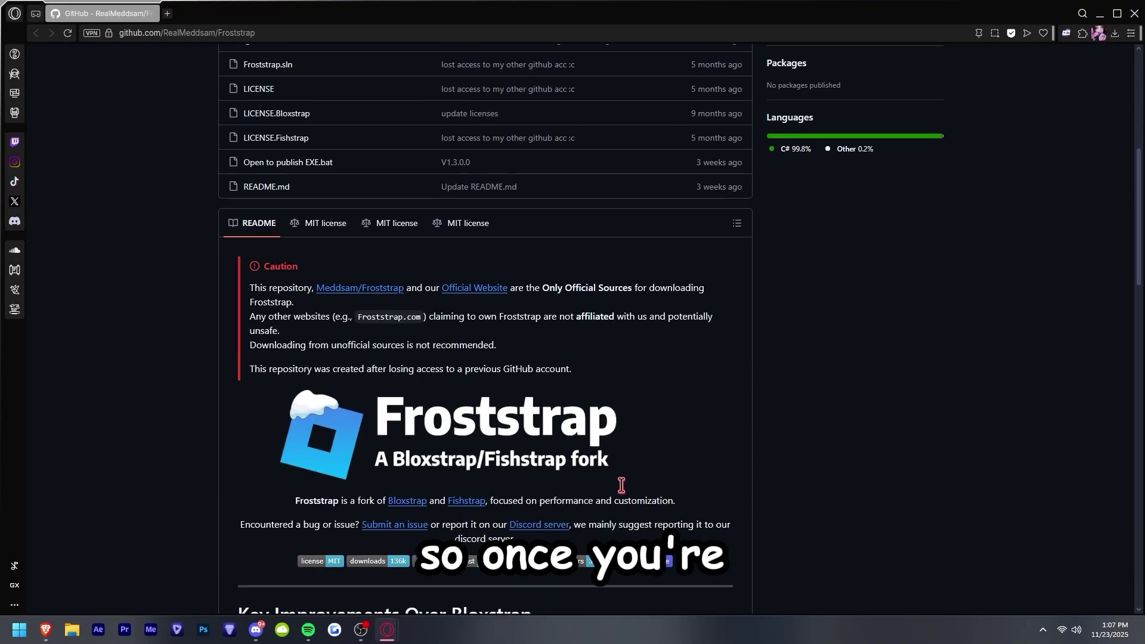
{"action": "scroll", "coordinate": [758, 314], "scroll_direction": "up", "scroll_amount": 5}
{"action": "left_click", "coordinate": [797, 288]}
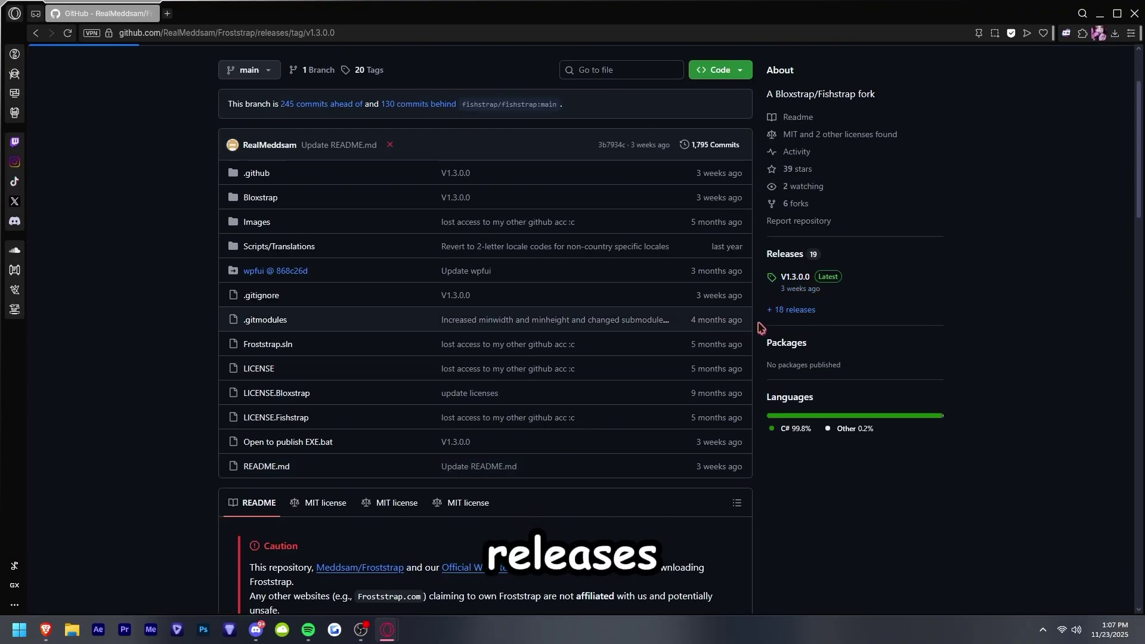
{"action": "scroll", "coordinate": [376, 419], "scroll_direction": "down", "scroll_amount": 8}
{"action": "scroll", "coordinate": [304, 466], "scroll_direction": "down", "scroll_amount": 1}
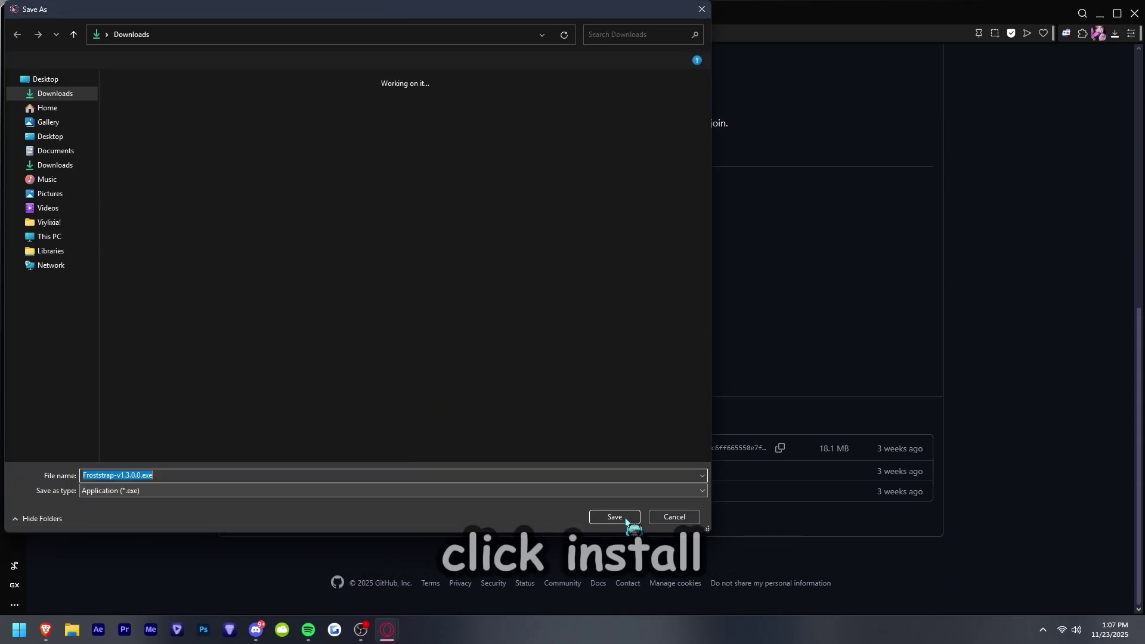
Step: Download and run Froststrap-v1.3.0.0.exe, allowing it and keeping the system default language
{"action": "left_click", "coordinate": [620, 517]}
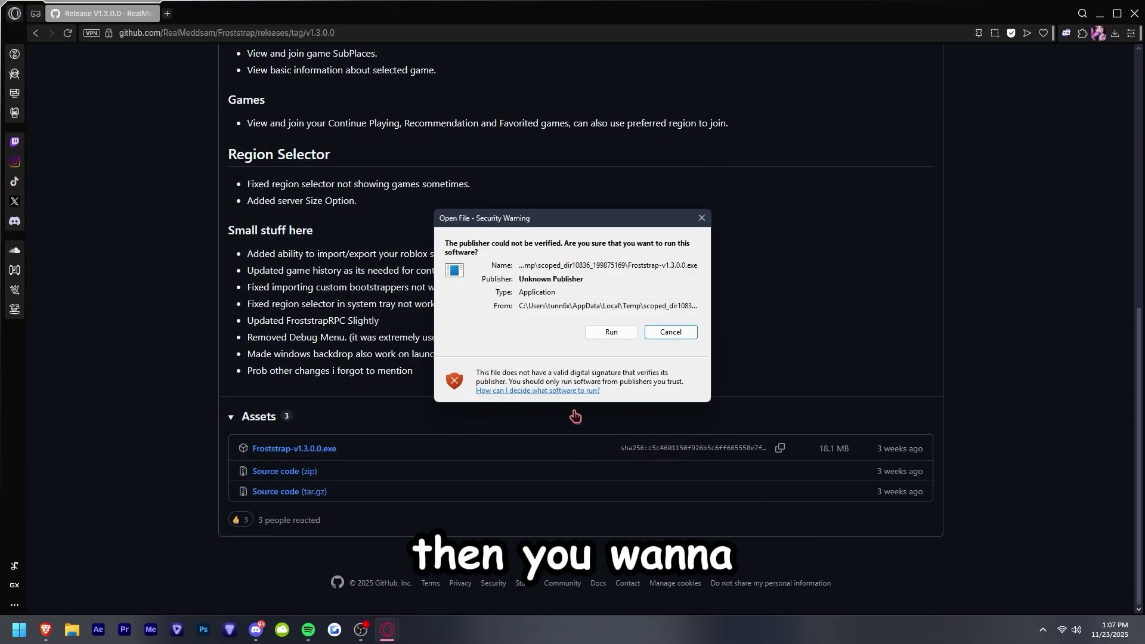
{"action": "left_click", "coordinate": [617, 334]}
{"action": "scroll", "coordinate": [422, 202], "scroll_direction": "up", "scroll_amount": 7}
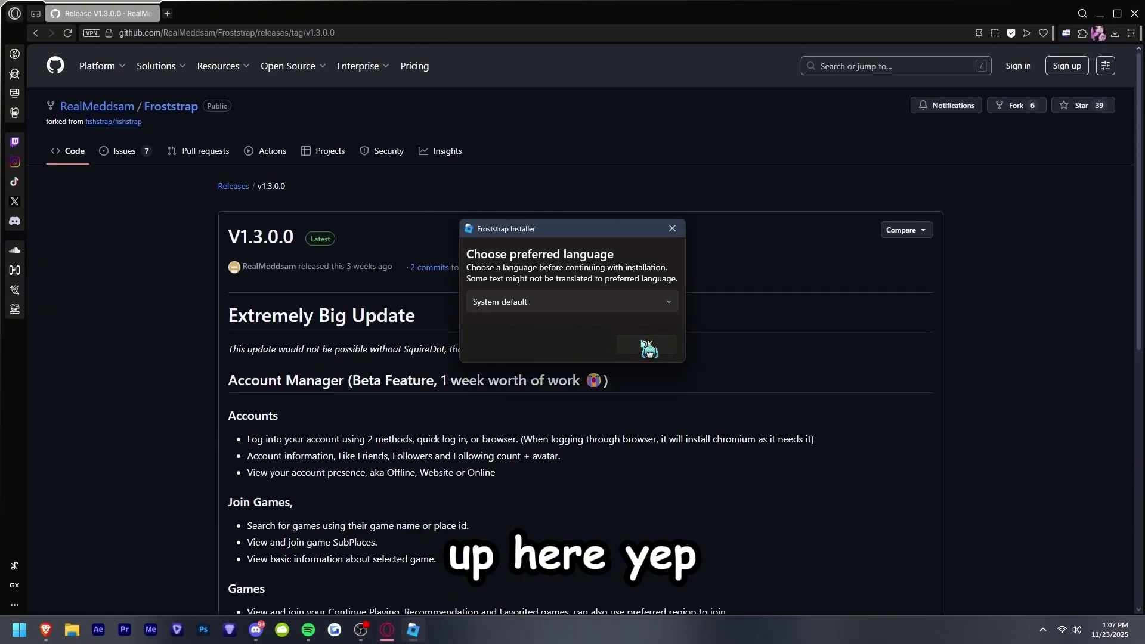
{"action": "left_click", "coordinate": [646, 346]}
Step: Start a '.net' search in a new browser tab, discard it, and restore the installer window
{"action": "left_click", "coordinate": [168, 13]}
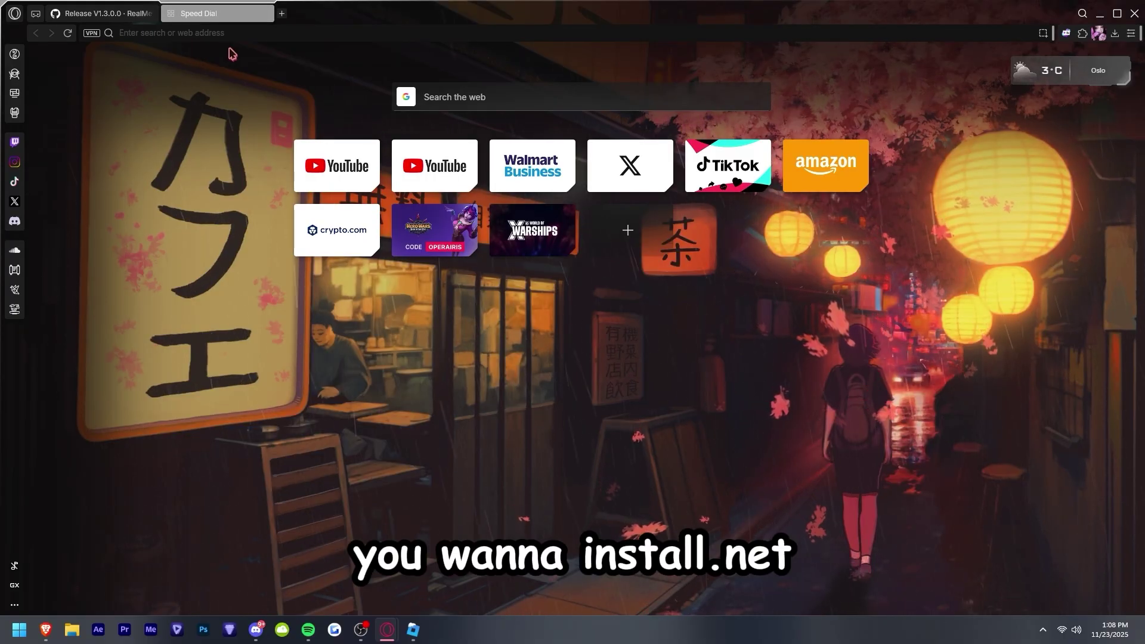
{"action": "type", "text": ".net"}
{"action": "key", "text": "Escape"}
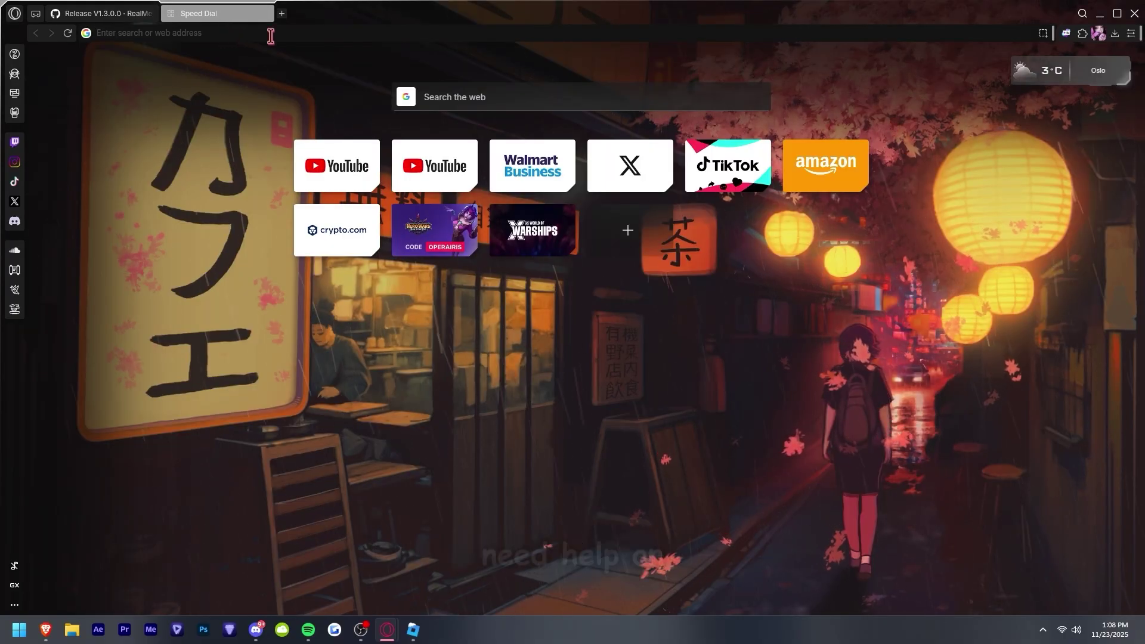
{"action": "left_click", "coordinate": [268, 13]}
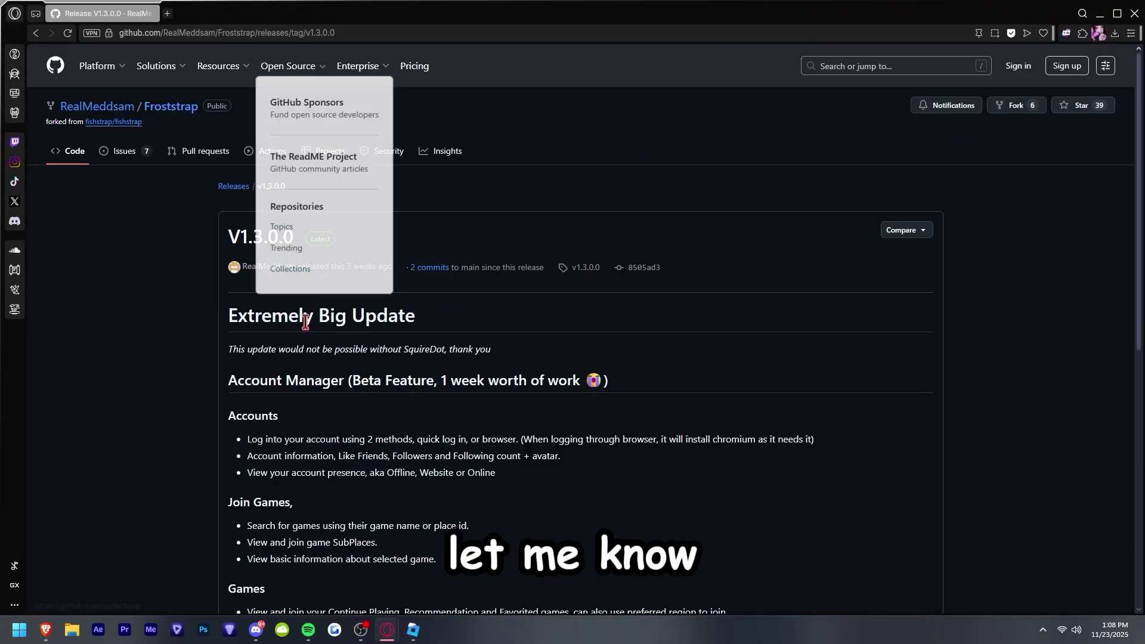
{"action": "left_click", "coordinate": [426, 631]}
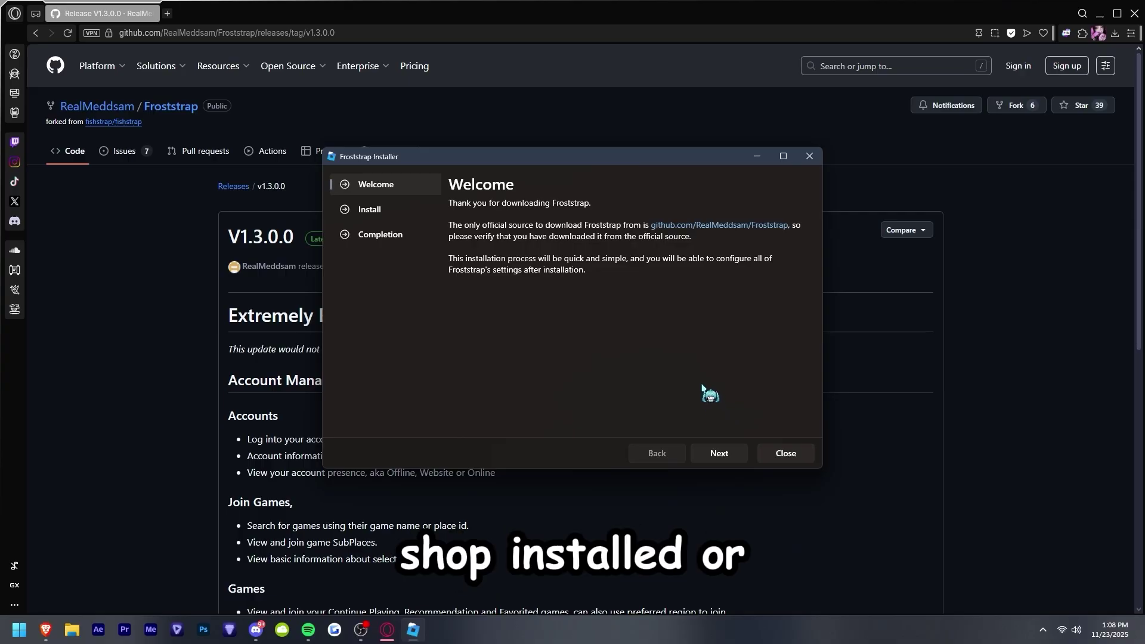
Step: Install Froststrap with settings imported from Fishstrap, choosing to configure its settings afterwards
{"action": "left_click", "coordinate": [733, 450]}
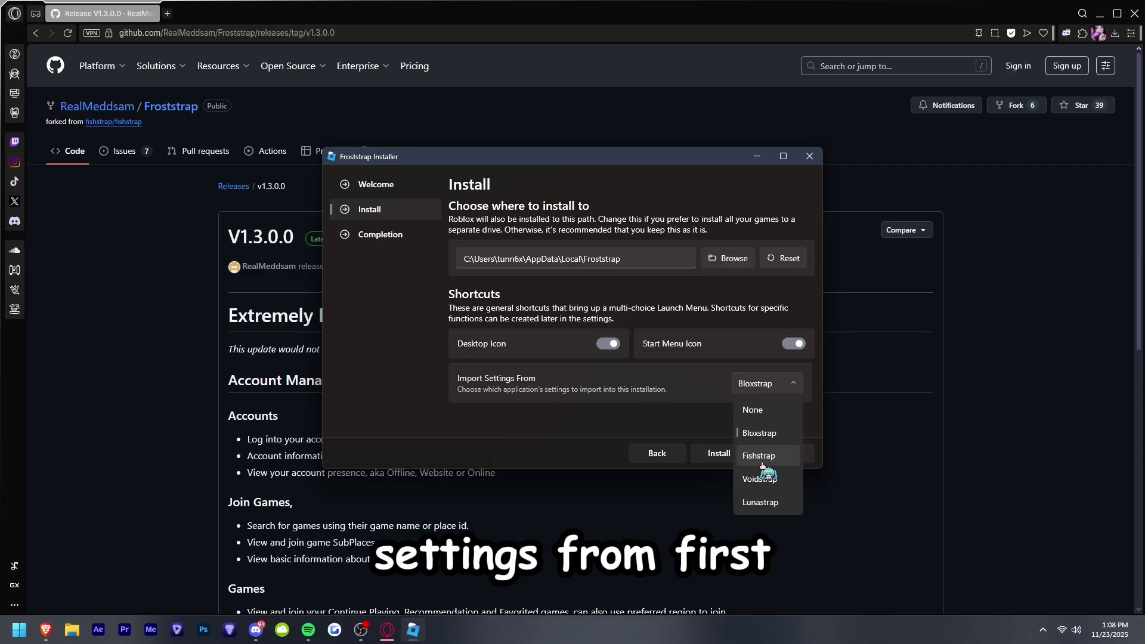
{"action": "left_click", "coordinate": [761, 463]}
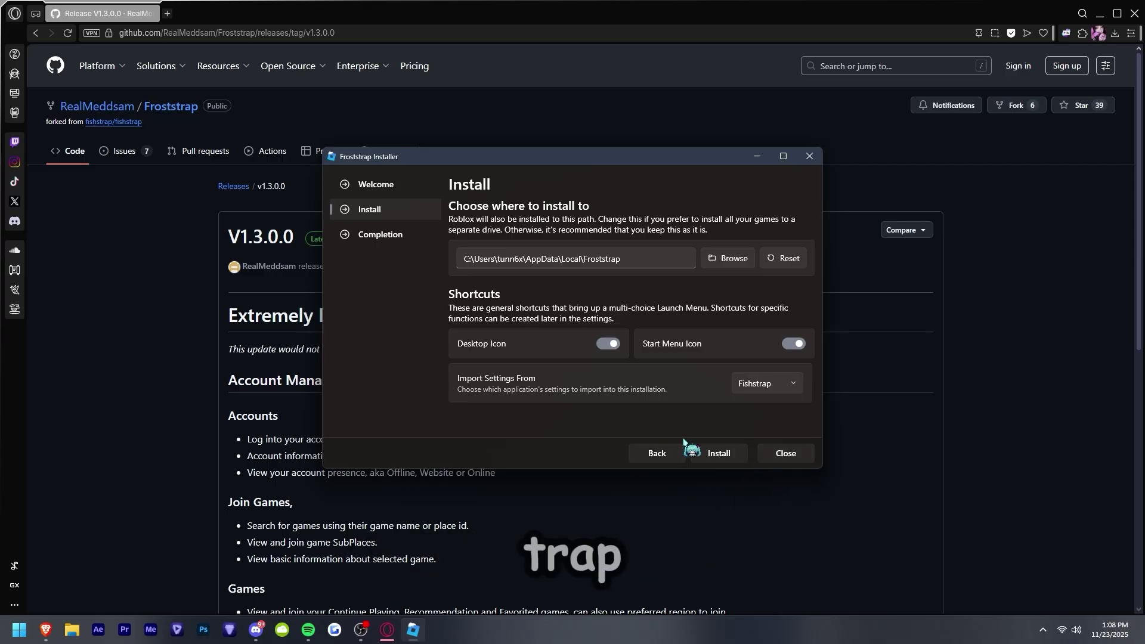
{"action": "left_click", "coordinate": [720, 455]}
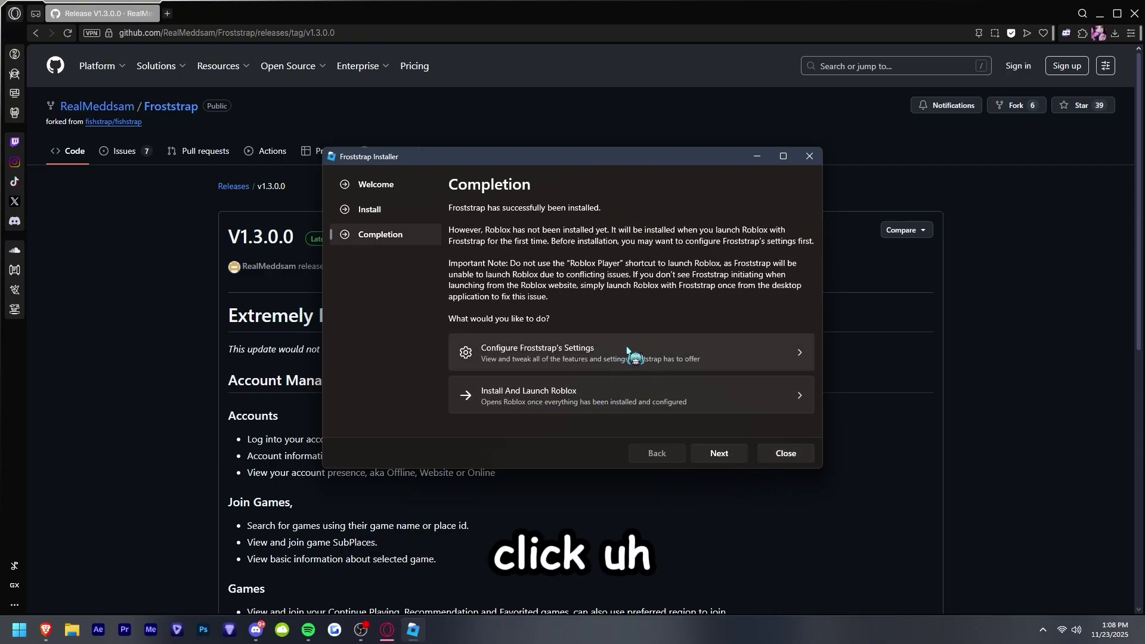
{"action": "left_click", "coordinate": [686, 364]}
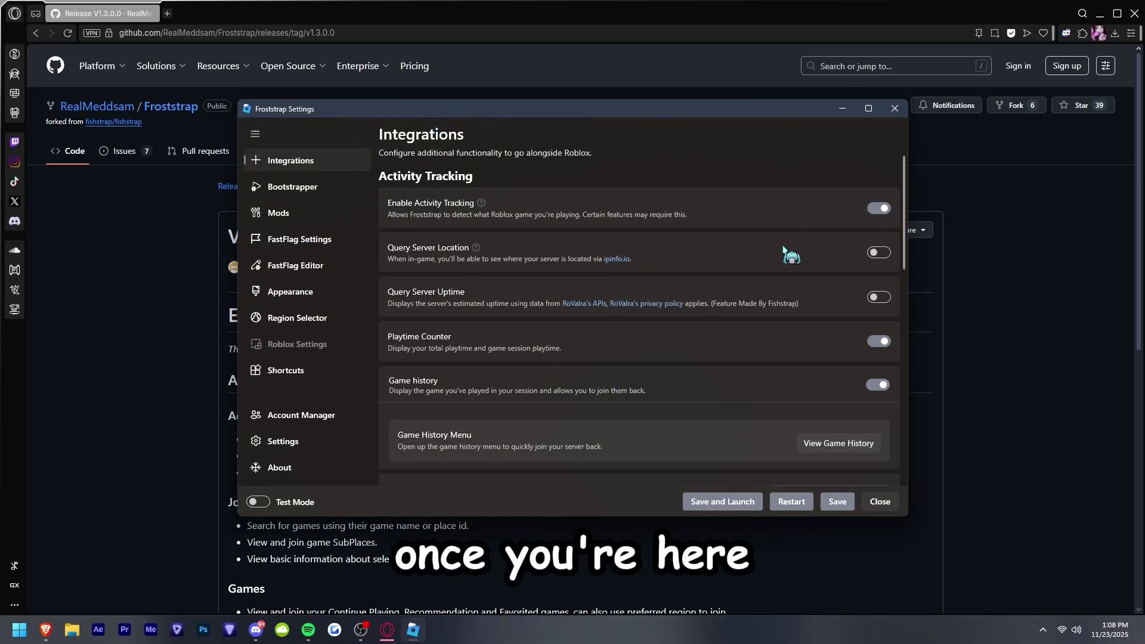
Step: Look over the settings and open the FastFlag Editor listing 18 flags
{"action": "scroll", "coordinate": [491, 348], "scroll_direction": "down", "scroll_amount": 9}
{"action": "scroll", "coordinate": [464, 284], "scroll_direction": "up", "scroll_amount": 5}
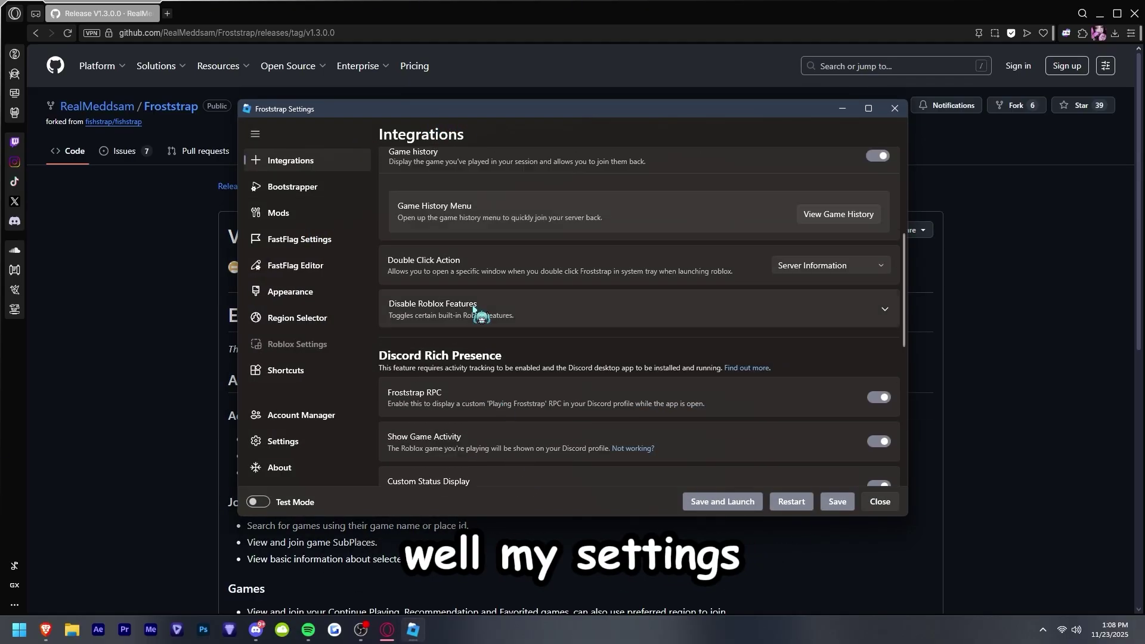
{"action": "scroll", "coordinate": [464, 285], "scroll_direction": "up", "scroll_amount": 2}
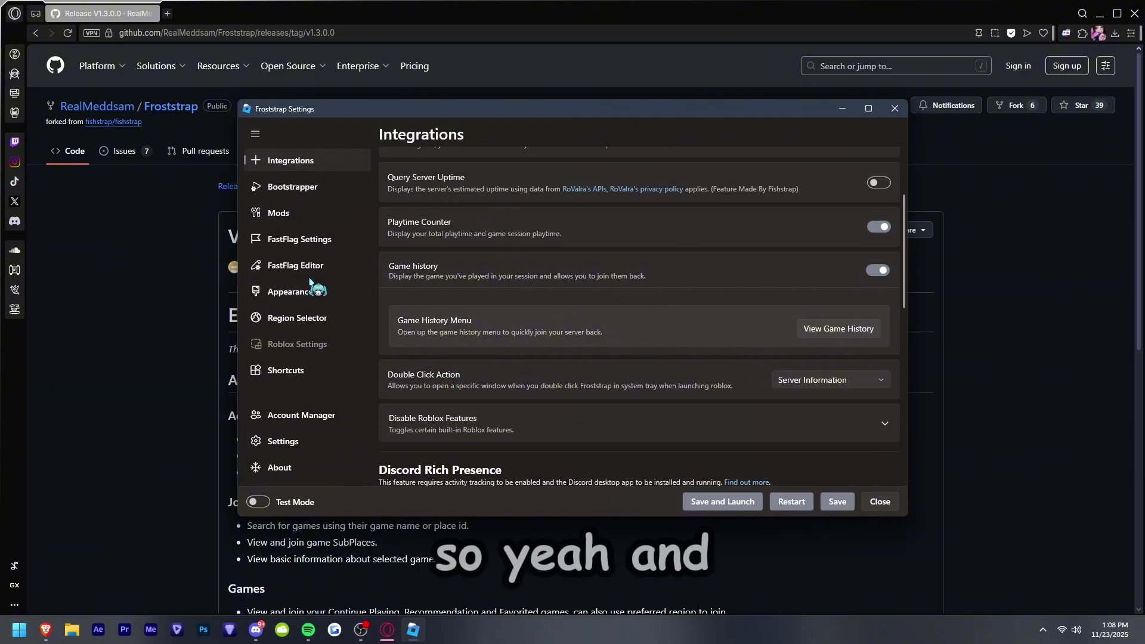
{"action": "left_click", "coordinate": [307, 272]}
{"action": "scroll", "coordinate": [490, 356], "scroll_direction": "down", "scroll_amount": 1}
{"action": "scroll", "coordinate": [552, 386], "scroll_direction": "up", "scroll_amount": 1}
Step: Switch to Discord, open #verify-now, and scroll the channel list to the FastFlags category
{"action": "left_click", "coordinate": [413, 629]}
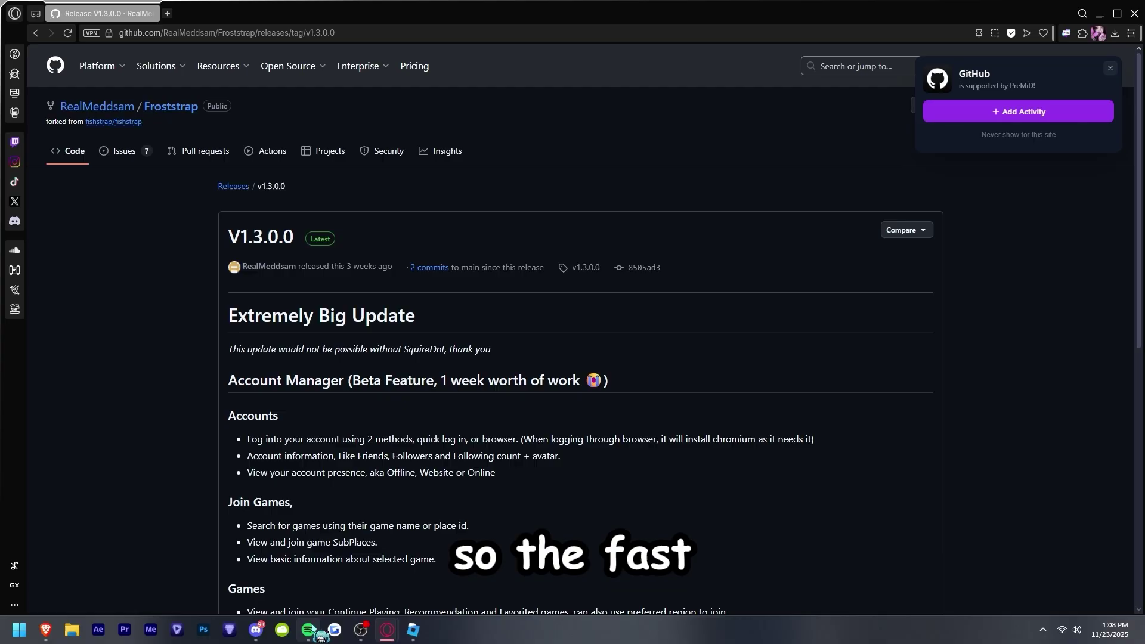
{"action": "left_click", "coordinate": [256, 630]}
{"action": "scroll", "coordinate": [88, 289], "scroll_direction": "up", "scroll_amount": 8}
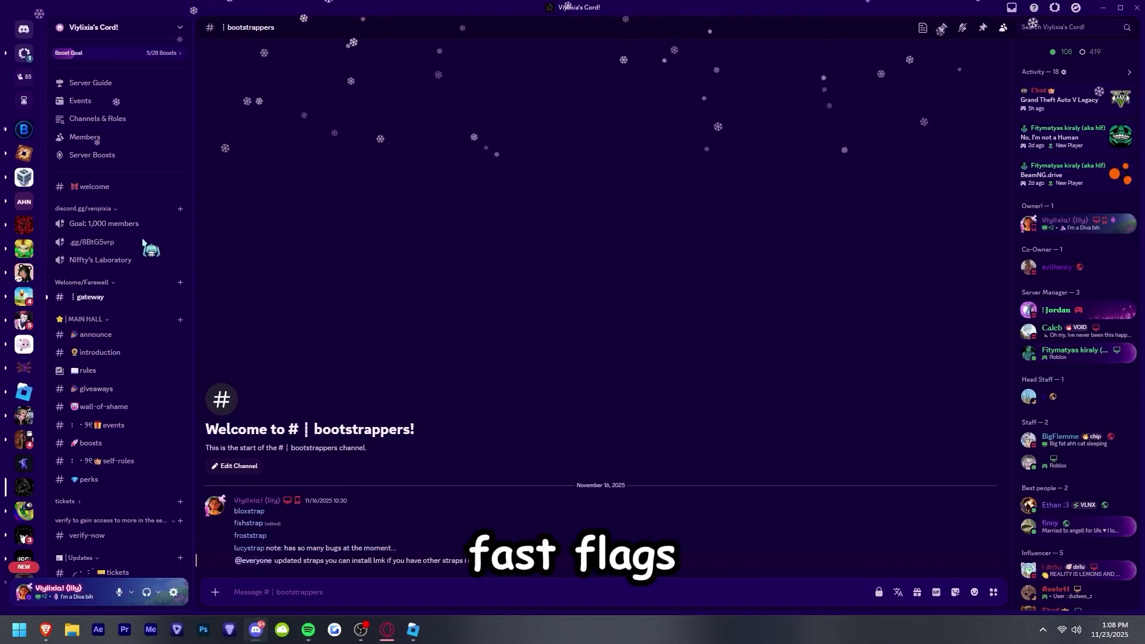
{"action": "left_click", "coordinate": [105, 536]}
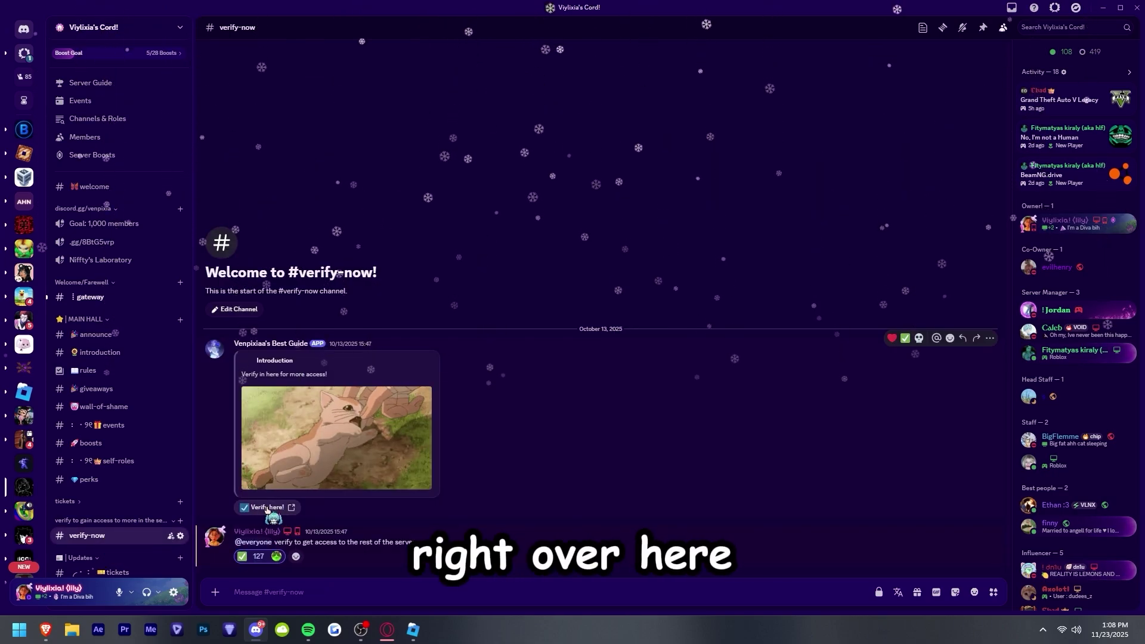
{"action": "scroll", "coordinate": [128, 418], "scroll_direction": "down", "scroll_amount": 8}
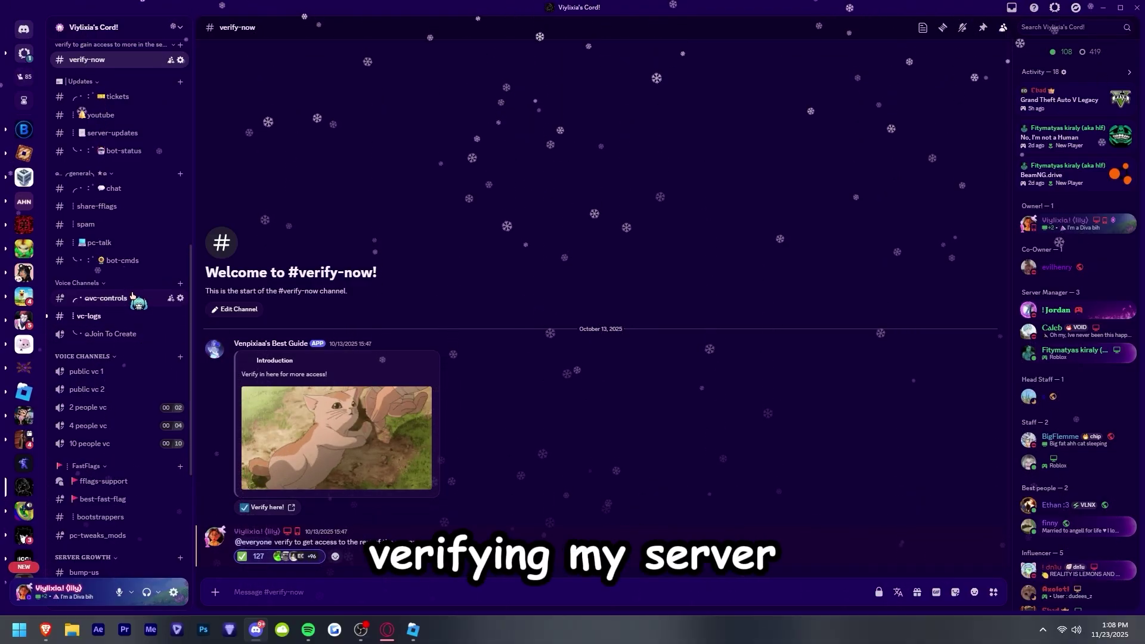
{"action": "scroll", "coordinate": [82, 193], "scroll_direction": "up", "scroll_amount": 4}
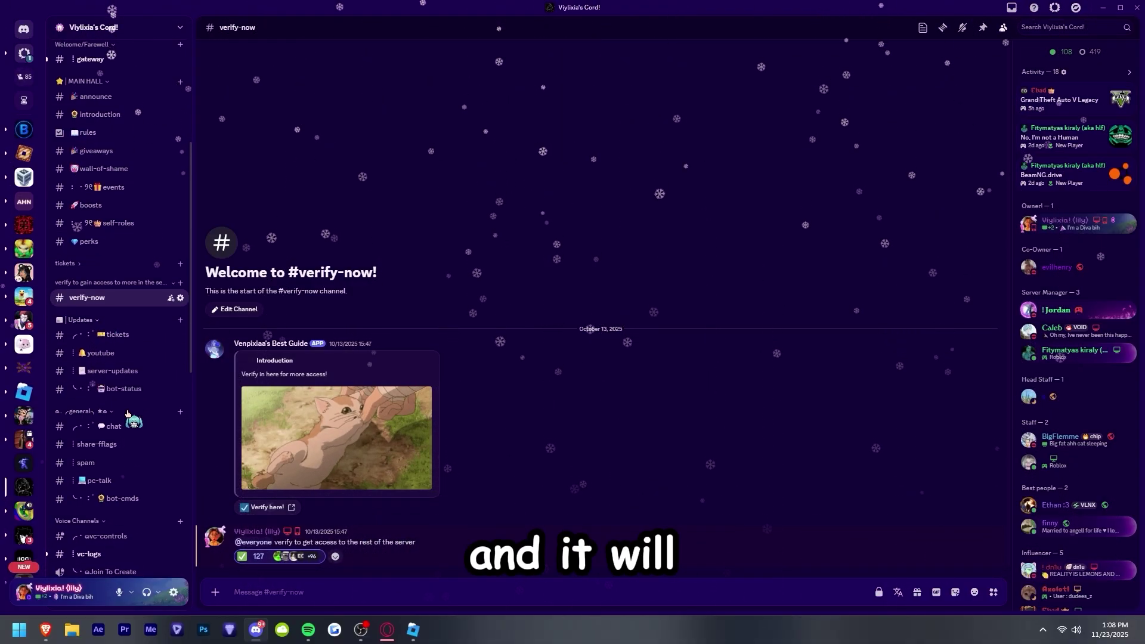
{"action": "scroll", "coordinate": [128, 416], "scroll_direction": "down", "scroll_amount": 2}
{"action": "scroll", "coordinate": [115, 381], "scroll_direction": "down", "scroll_amount": 4}
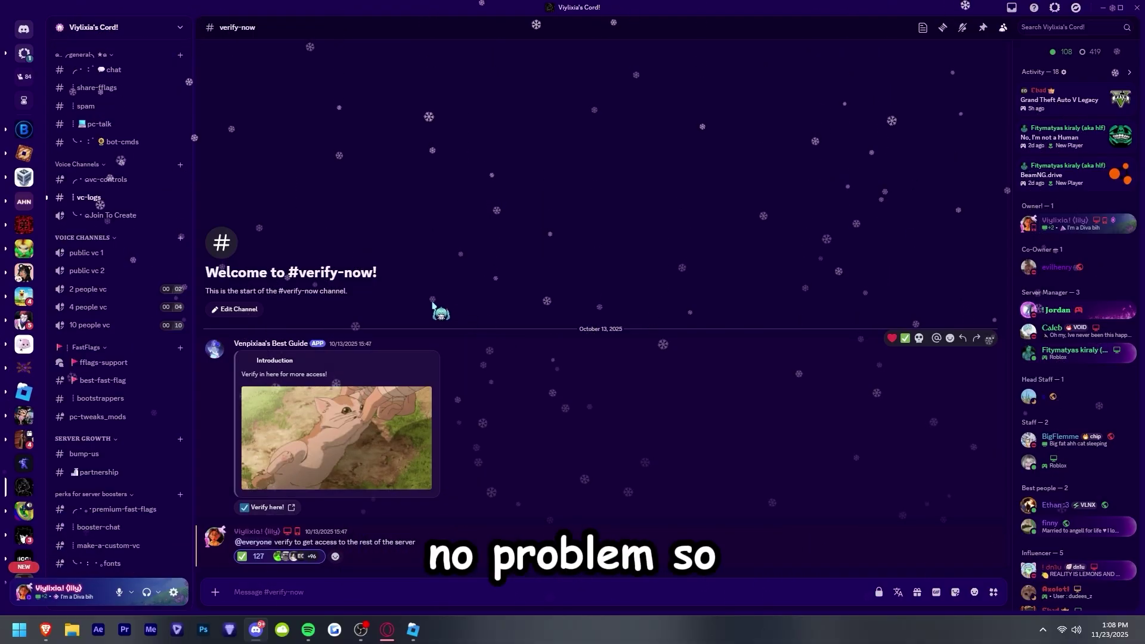
Step: Open the whole medium fast flags vilyxia.json file in #best-fast-flag and select all its JSON text
{"action": "left_click", "coordinate": [98, 381]}
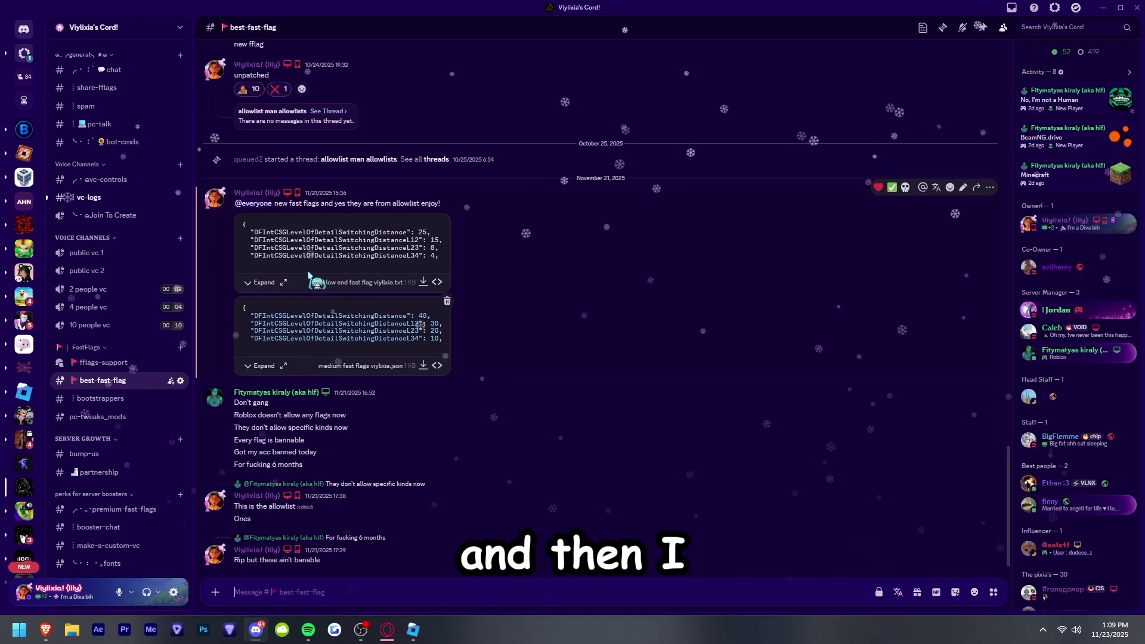
{"action": "scroll", "coordinate": [412, 417], "scroll_direction": "up", "scroll_amount": 2}
{"action": "scroll", "coordinate": [378, 442], "scroll_direction": "up", "scroll_amount": 3}
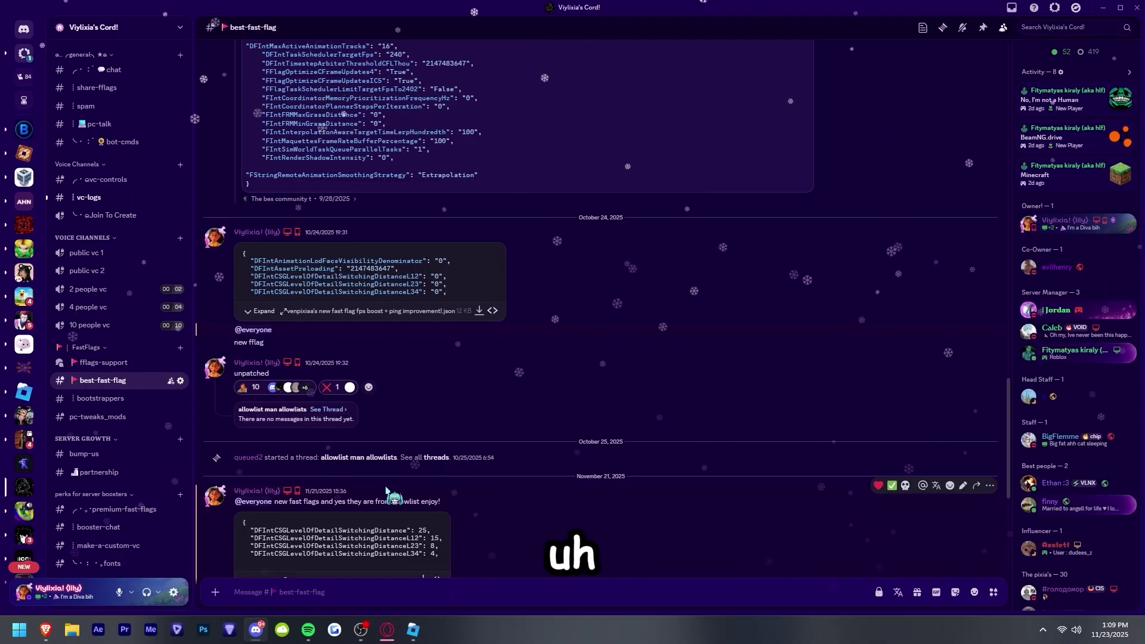
{"action": "scroll", "coordinate": [360, 504], "scroll_direction": "down", "scroll_amount": 1}
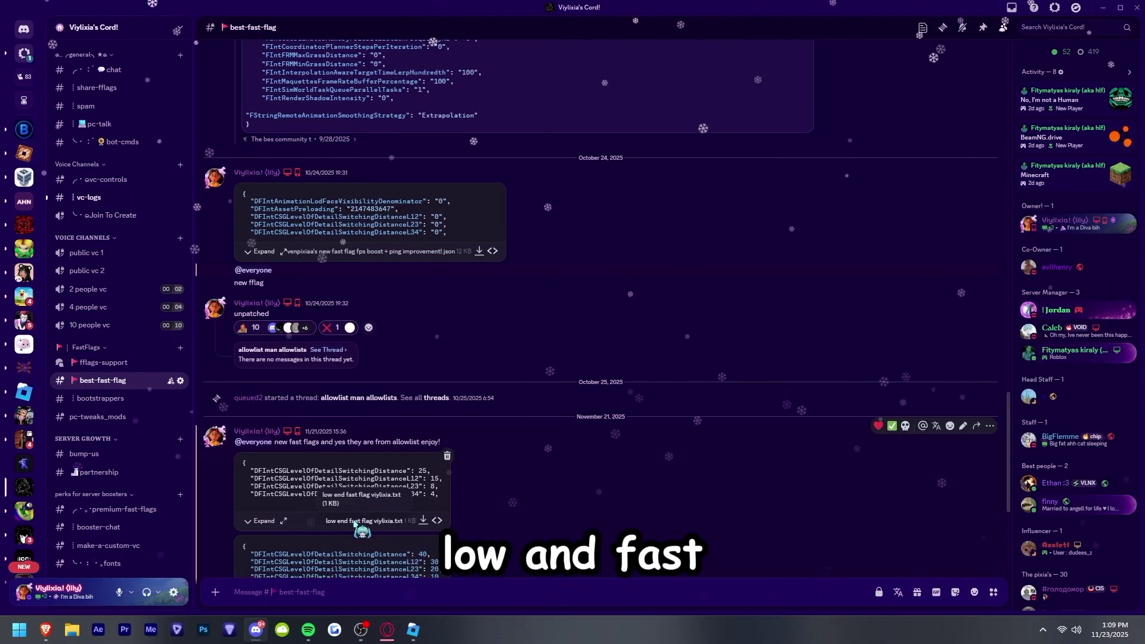
{"action": "scroll", "coordinate": [358, 519], "scroll_direction": "down", "scroll_amount": 2}
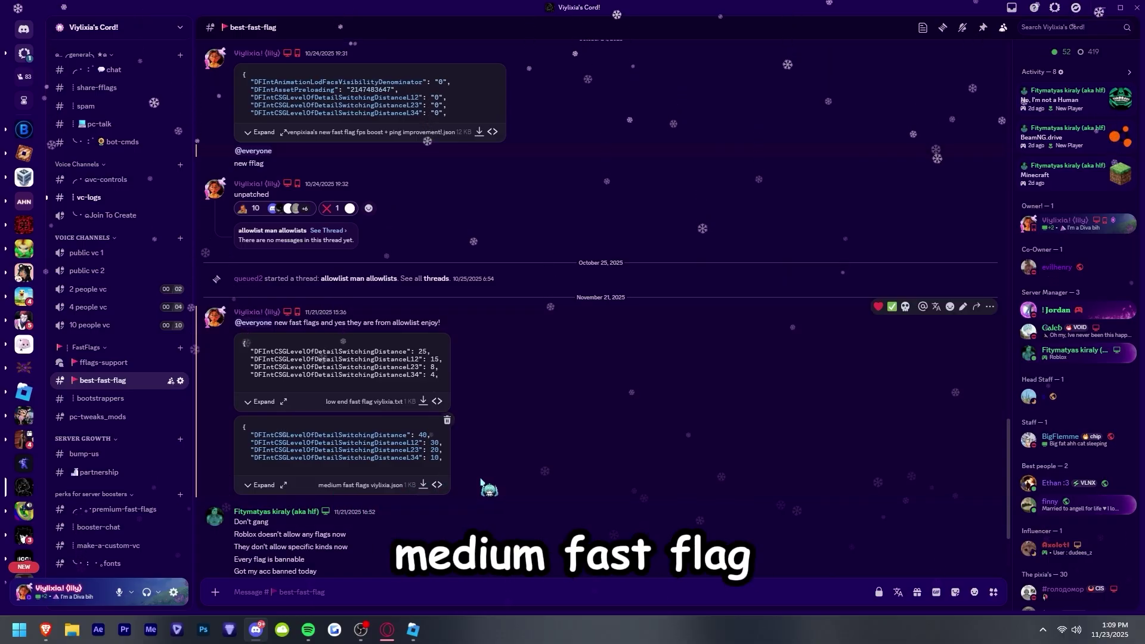
{"action": "scroll", "coordinate": [494, 497], "scroll_direction": "up", "scroll_amount": 2}
{"action": "scroll", "coordinate": [494, 498], "scroll_direction": "down", "scroll_amount": 1}
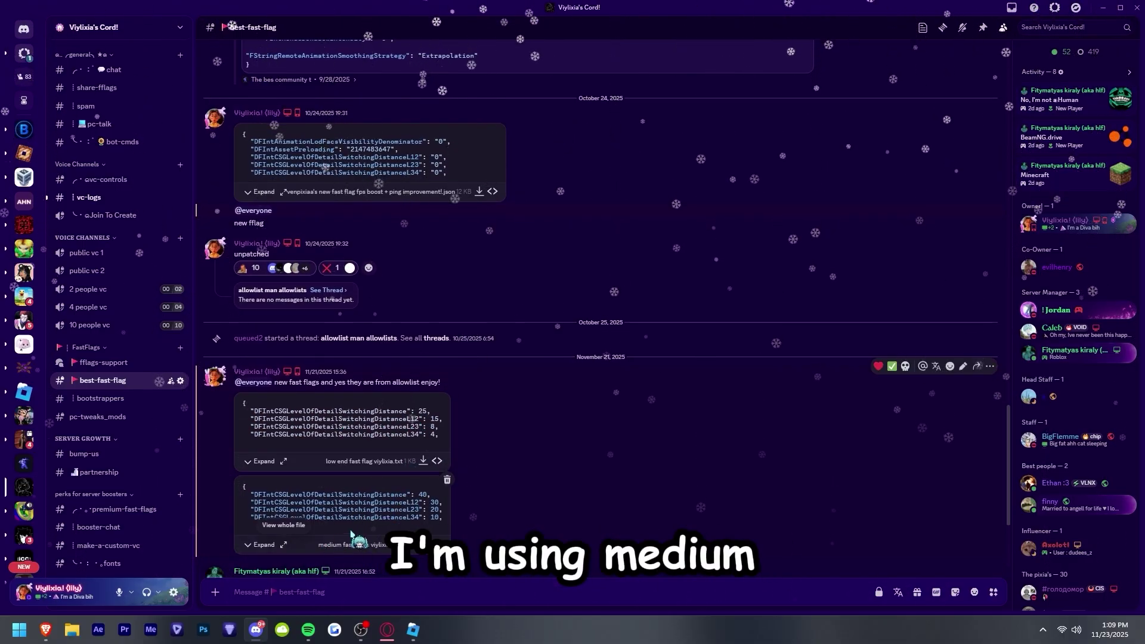
{"action": "left_click", "coordinate": [284, 544]}
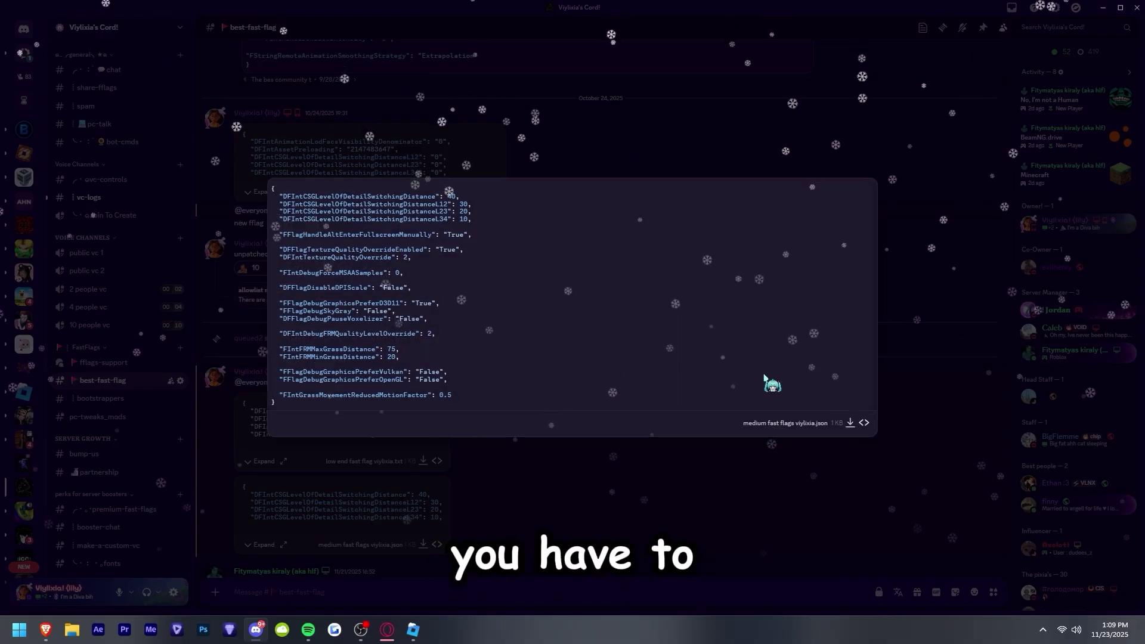
{"action": "mouse_move", "coordinate": [272, 189]}
{"action": "left_mouse_down"}
{"action": "mouse_move", "coordinate": [439, 340]}
{"action": "mouse_move", "coordinate": [455, 429]}
{"action": "left_mouse_up"}
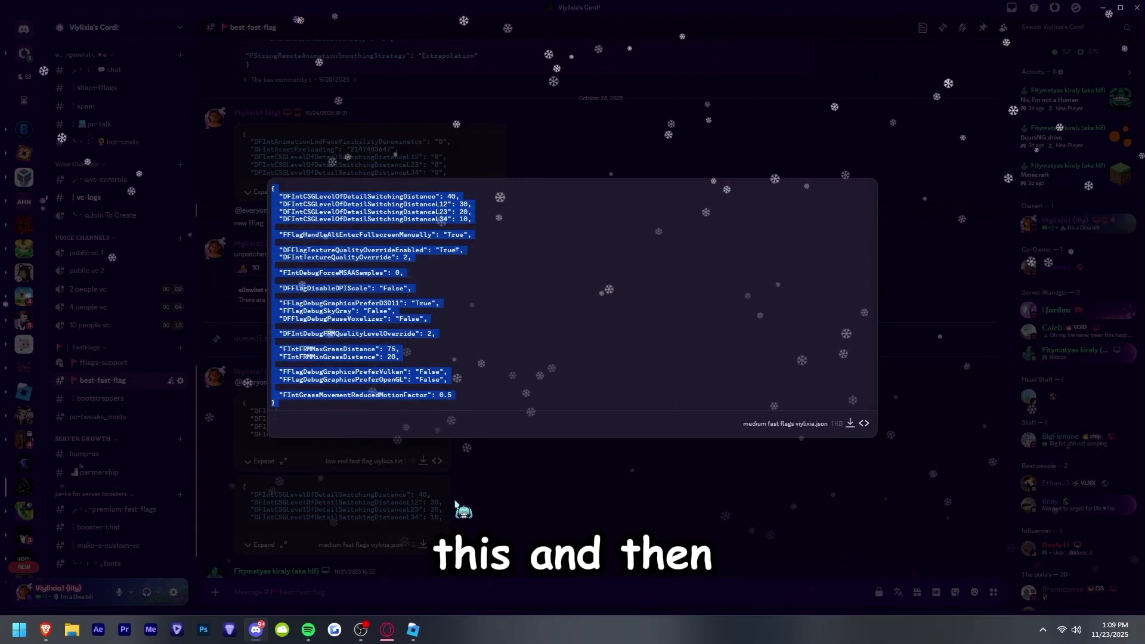
Step: Paste the copied JSON into the FastFlag Editor's Import JSON dialog, then cancel it
{"action": "left_click", "coordinate": [454, 478]}
{"action": "key", "text": "alt+Tab"}
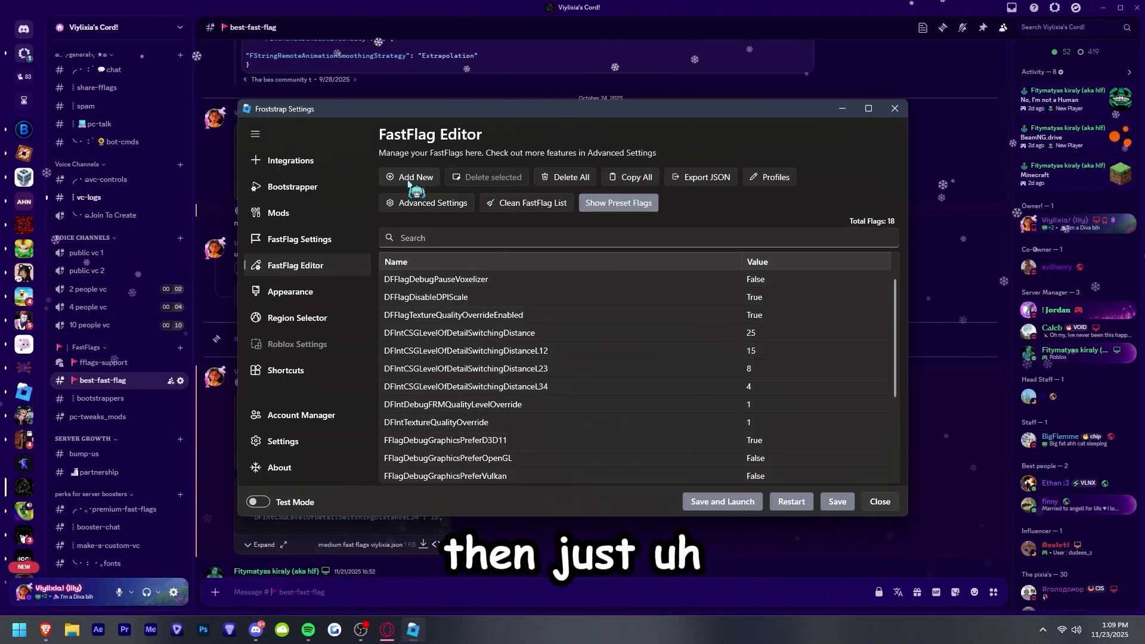
{"action": "left_click", "coordinate": [410, 177]}
{"action": "left_click", "coordinate": [573, 237]}
{"action": "key", "text": "ctrl+v"}
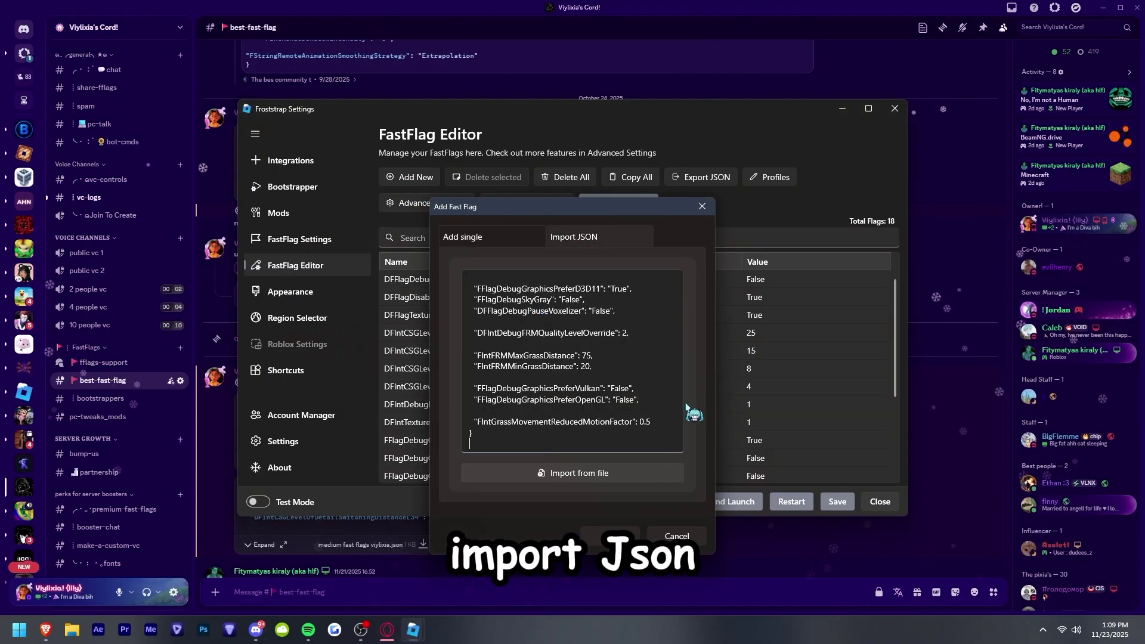
{"action": "mouse_move", "coordinate": [599, 209]}
{"action": "left_mouse_down"}
{"action": "mouse_move", "coordinate": [743, 330]}
{"action": "mouse_move", "coordinate": [566, 167]}
{"action": "left_mouse_up"}
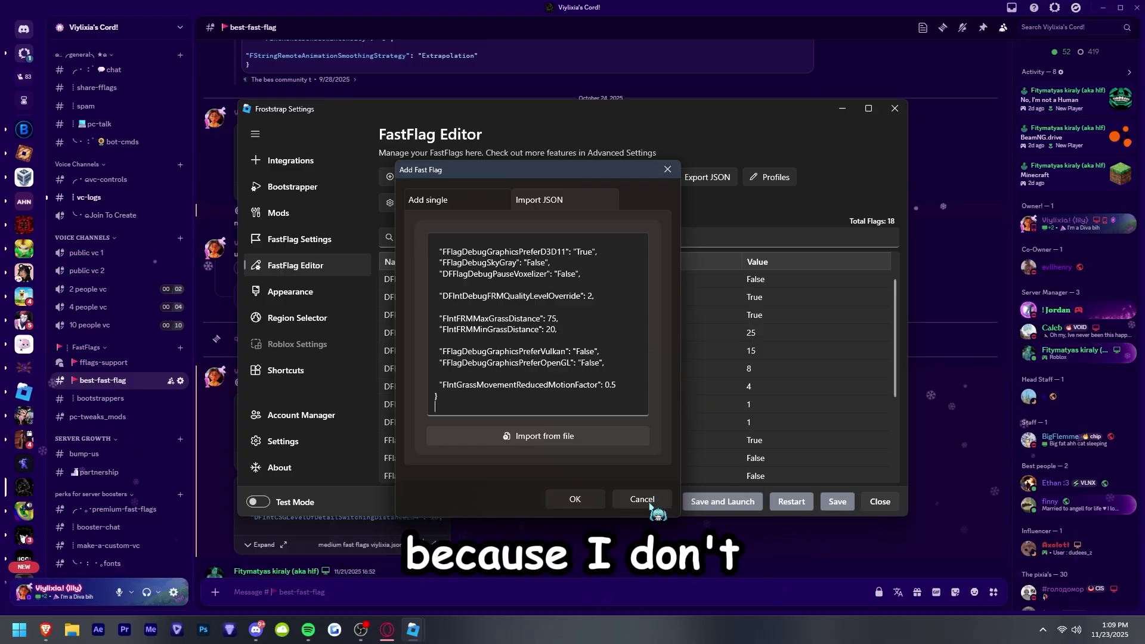
{"action": "left_click", "coordinate": [667, 520]}
{"action": "scroll", "coordinate": [621, 345], "scroll_direction": "down", "scroll_amount": 5}
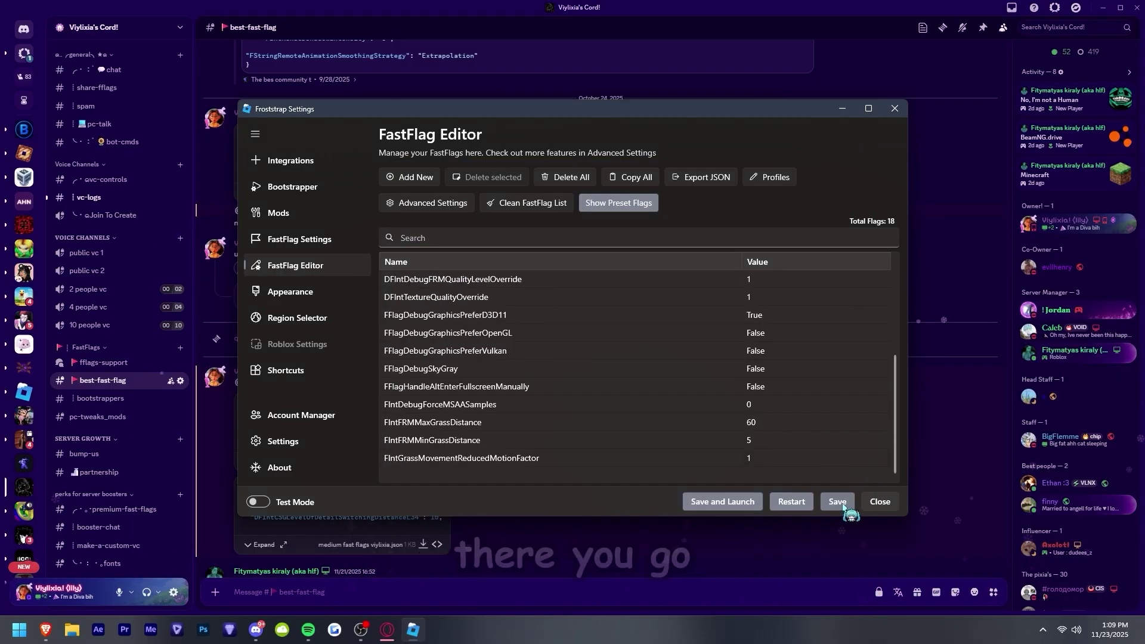
Step: Review FastFlag Settings presets, keeping Rendering Mode Direct3D 11 and graphics quality Level 1
{"action": "left_click", "coordinate": [332, 238]}
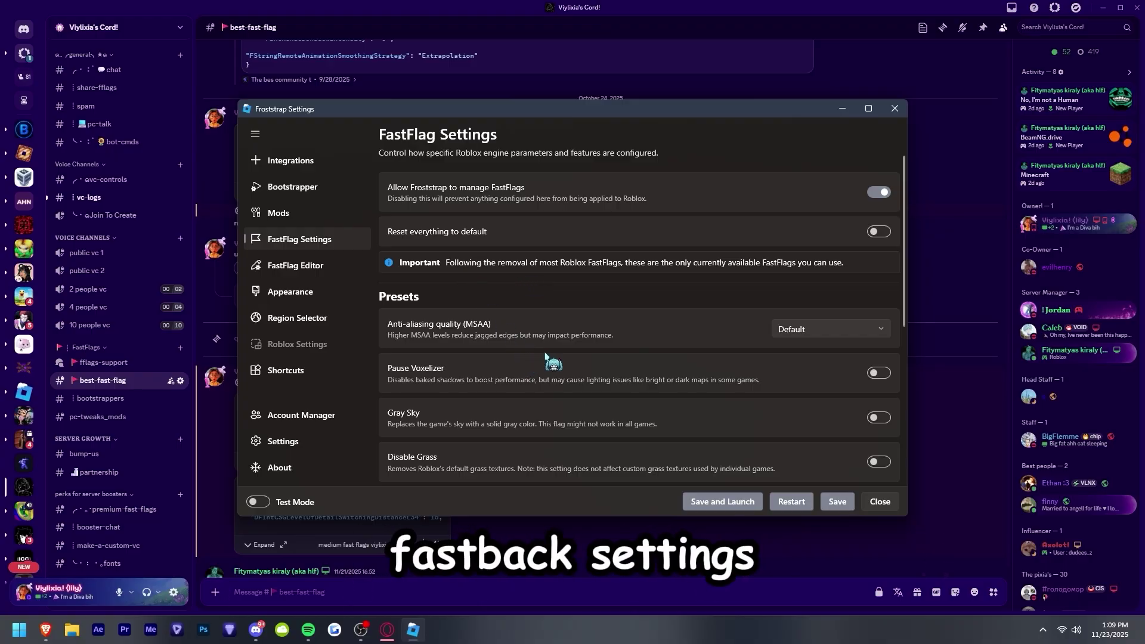
{"action": "scroll", "coordinate": [873, 360], "scroll_direction": "down", "scroll_amount": 2}
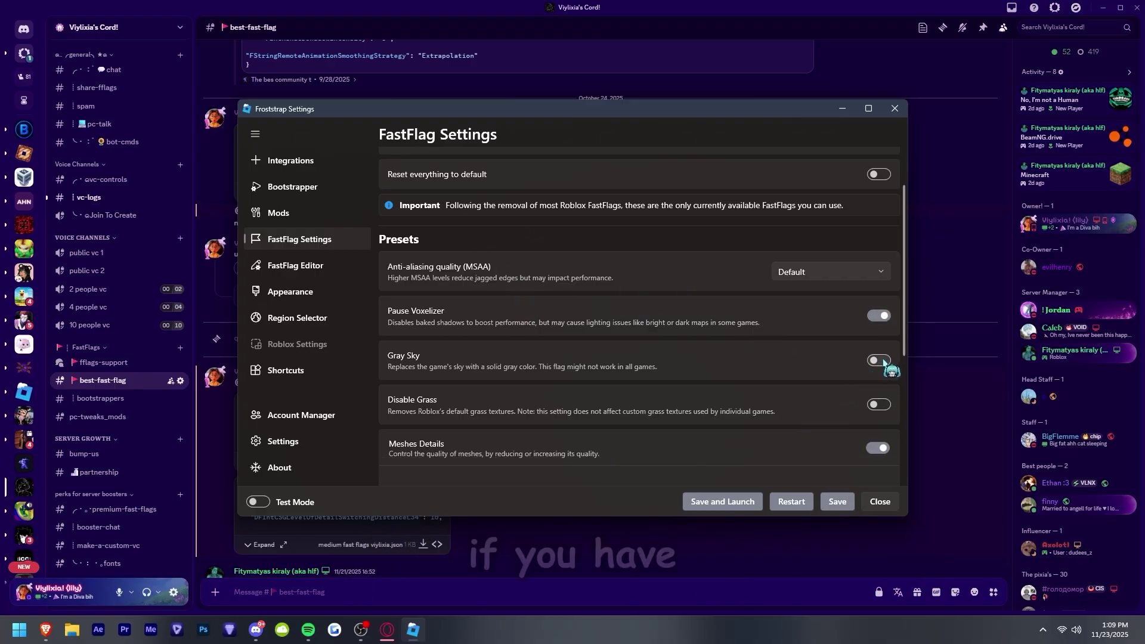
{"action": "scroll", "coordinate": [874, 401], "scroll_direction": "up", "scroll_amount": 2}
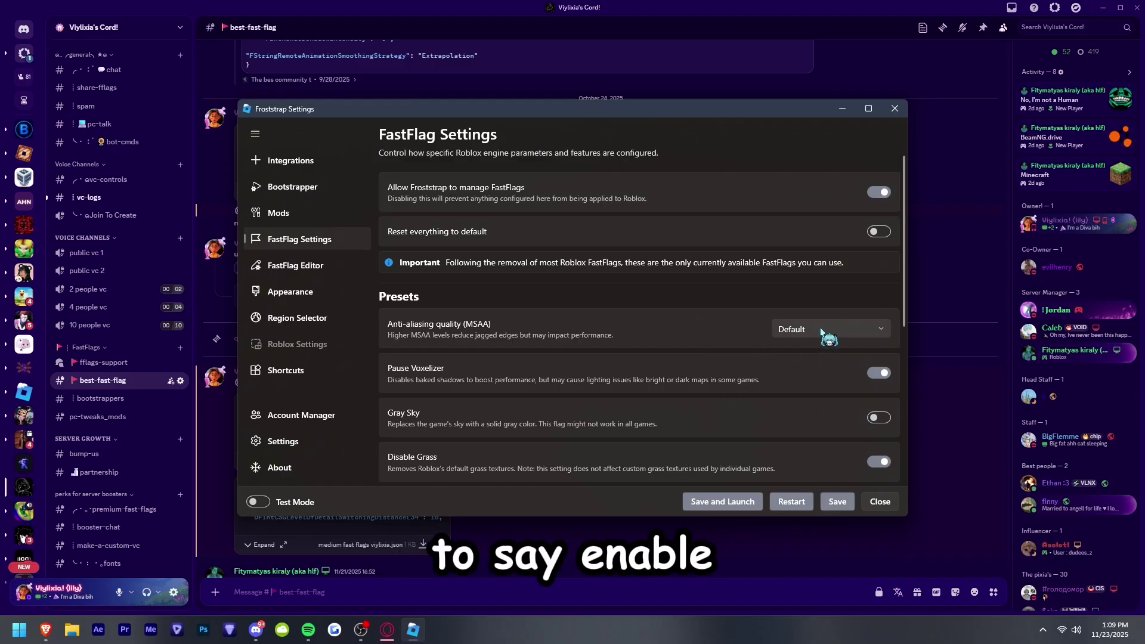
{"action": "scroll", "coordinate": [754, 327], "scroll_direction": "down", "scroll_amount": 9}
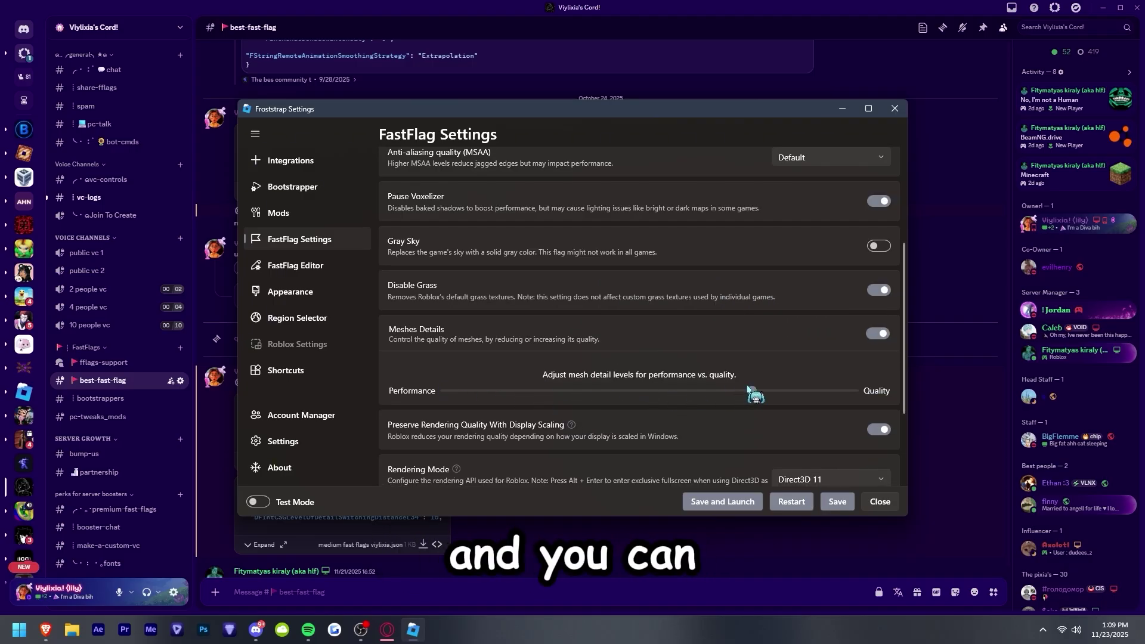
{"action": "scroll", "coordinate": [834, 370], "scroll_direction": "down", "scroll_amount": 1}
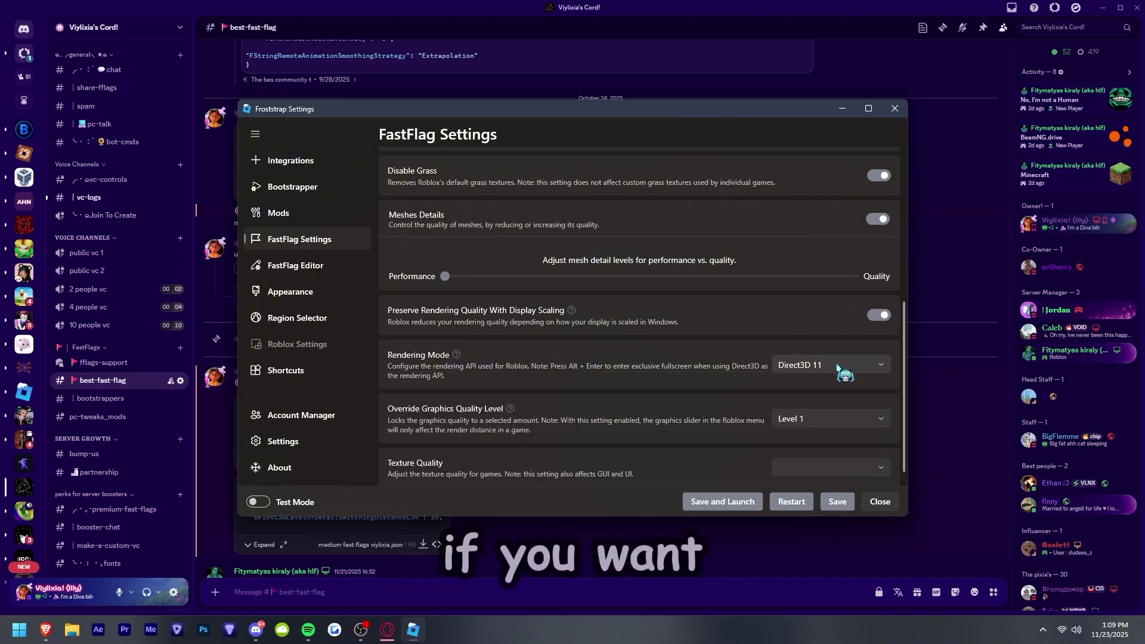
{"action": "left_click", "coordinate": [803, 365]}
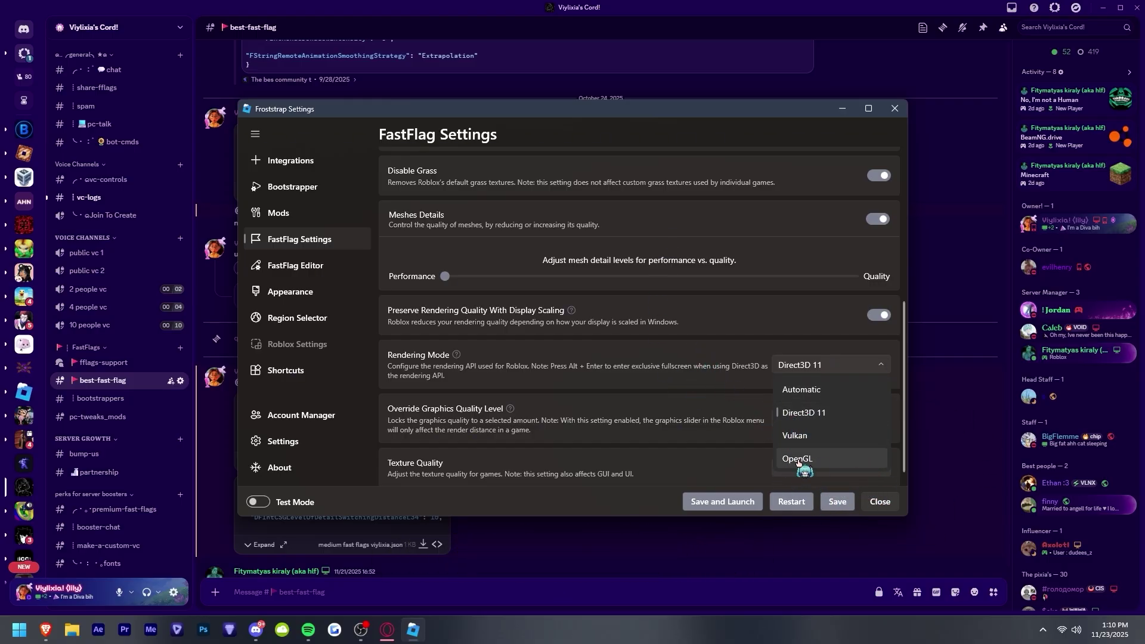
{"action": "left_click", "coordinate": [691, 391]}
{"action": "scroll", "coordinate": [678, 432], "scroll_direction": "down", "scroll_amount": 1}
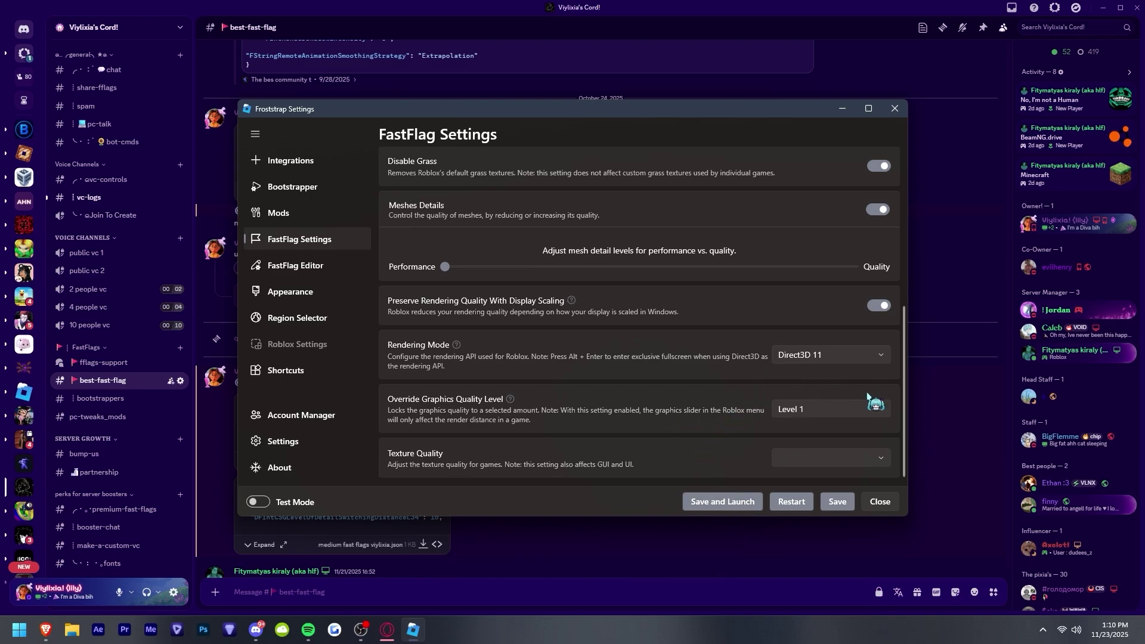
{"action": "left_click", "coordinate": [811, 415]}
{"action": "left_click", "coordinate": [673, 411]}
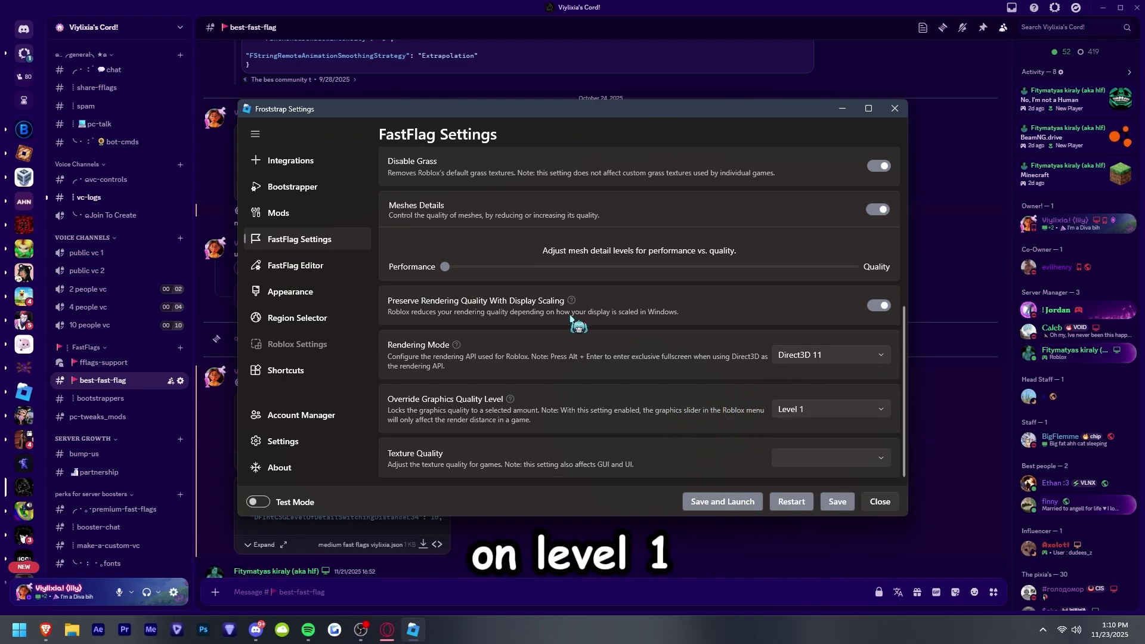
{"action": "scroll", "coordinate": [554, 280], "scroll_direction": "up", "scroll_amount": 5}
Step: Set the Mods page's Mouse Cursor to the Purple Cross style
{"action": "left_click", "coordinate": [279, 213]}
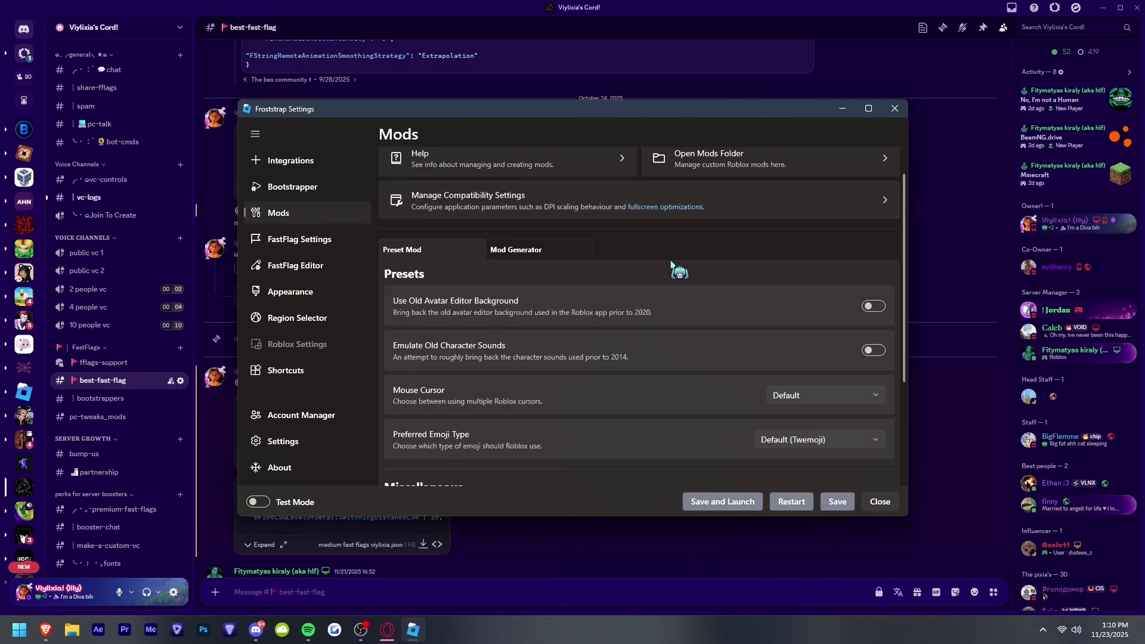
{"action": "scroll", "coordinate": [614, 217], "scroll_direction": "down", "scroll_amount": 3}
{"action": "scroll", "coordinate": [845, 250], "scroll_direction": "up", "scroll_amount": 1}
{"action": "scroll", "coordinate": [769, 310], "scroll_direction": "up", "scroll_amount": 2}
{"action": "scroll", "coordinate": [802, 316], "scroll_direction": "down", "scroll_amount": 2}
{"action": "left_click", "coordinate": [816, 271]}
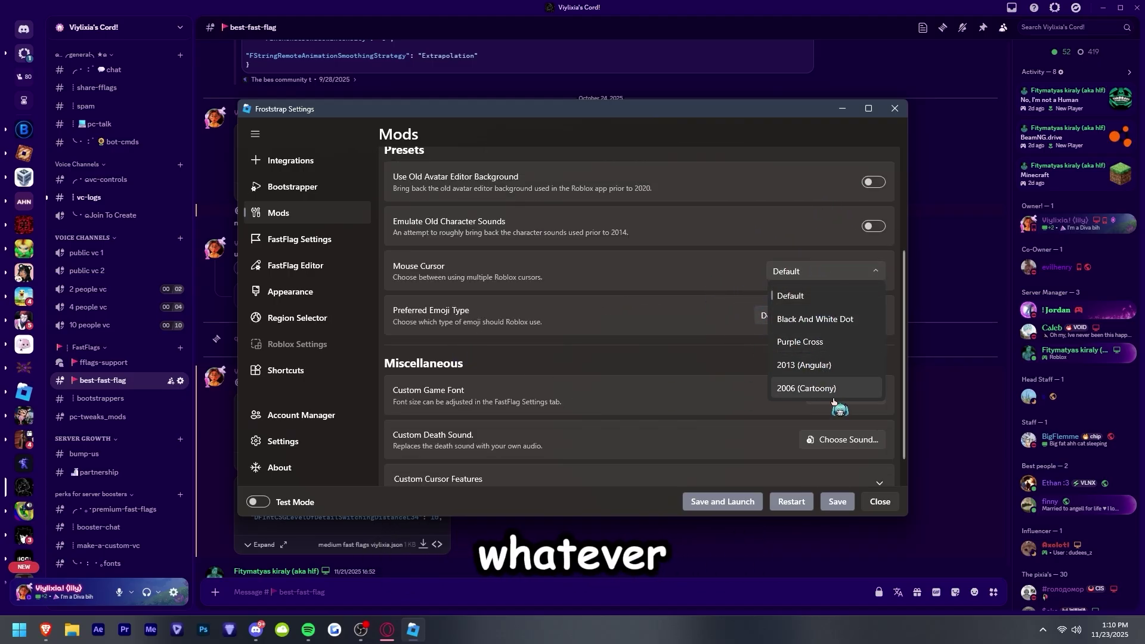
{"action": "left_click", "coordinate": [825, 327]}
{"action": "left_click", "coordinate": [786, 273]}
{"action": "left_click", "coordinate": [808, 341]}
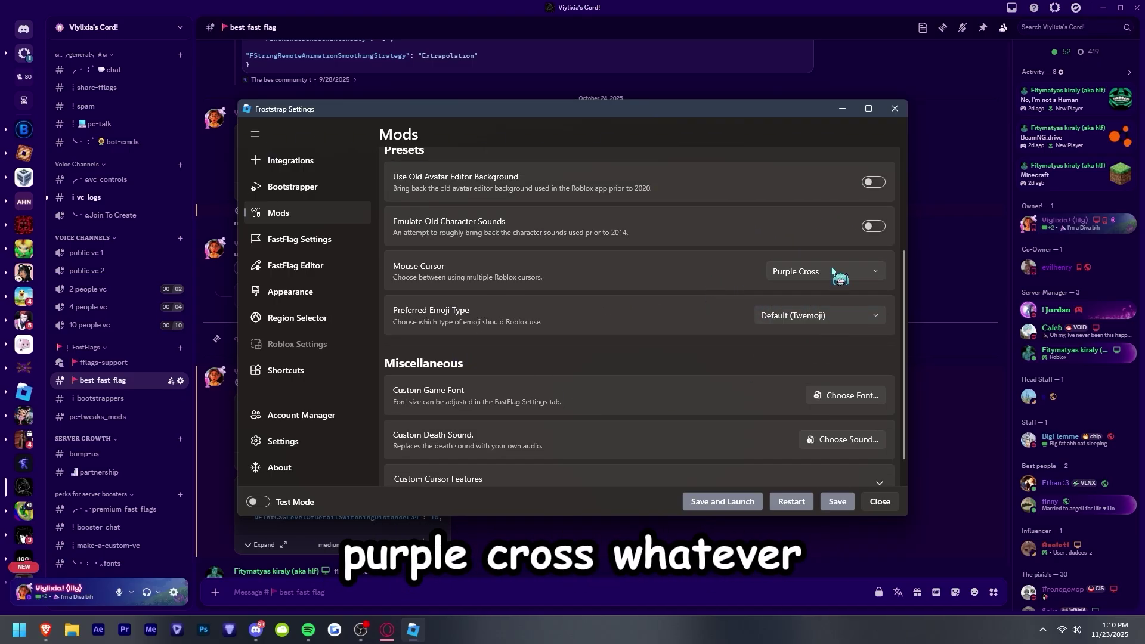
{"action": "scroll", "coordinate": [797, 373], "scroll_direction": "down", "scroll_amount": 1}
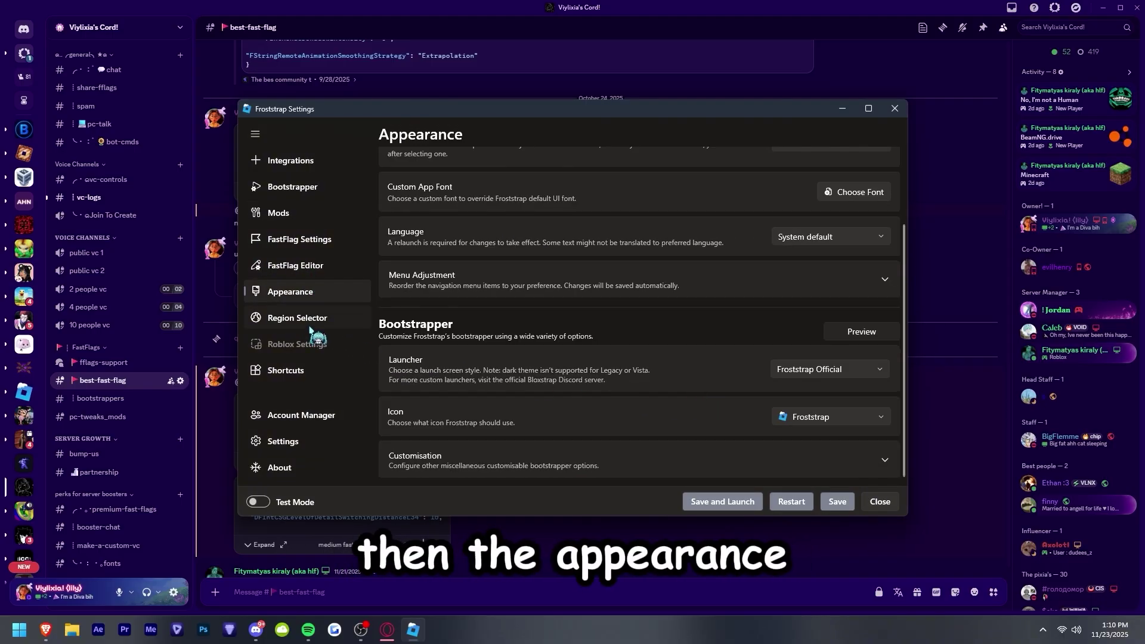
Step: Browse Region Selector, Shortcuts, Bootstrapper, Integrations and Account Manager pages, then save and launch Roblox
{"action": "left_click", "coordinate": [309, 325]}
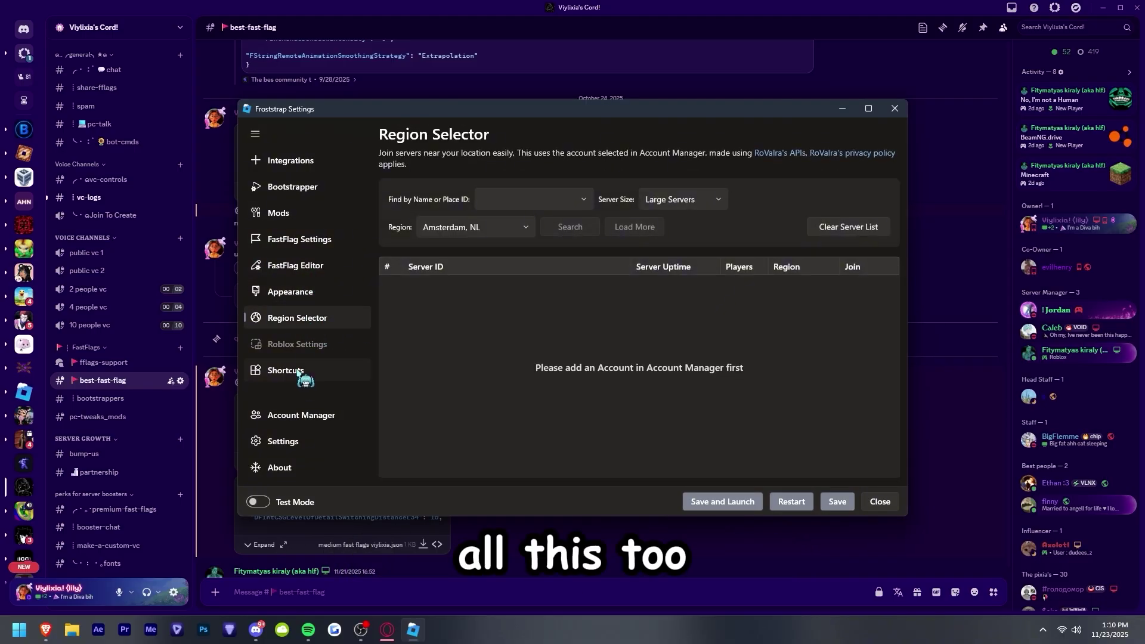
{"action": "left_click", "coordinate": [298, 371]}
{"action": "left_click", "coordinate": [302, 187]}
{"action": "left_click", "coordinate": [310, 161]}
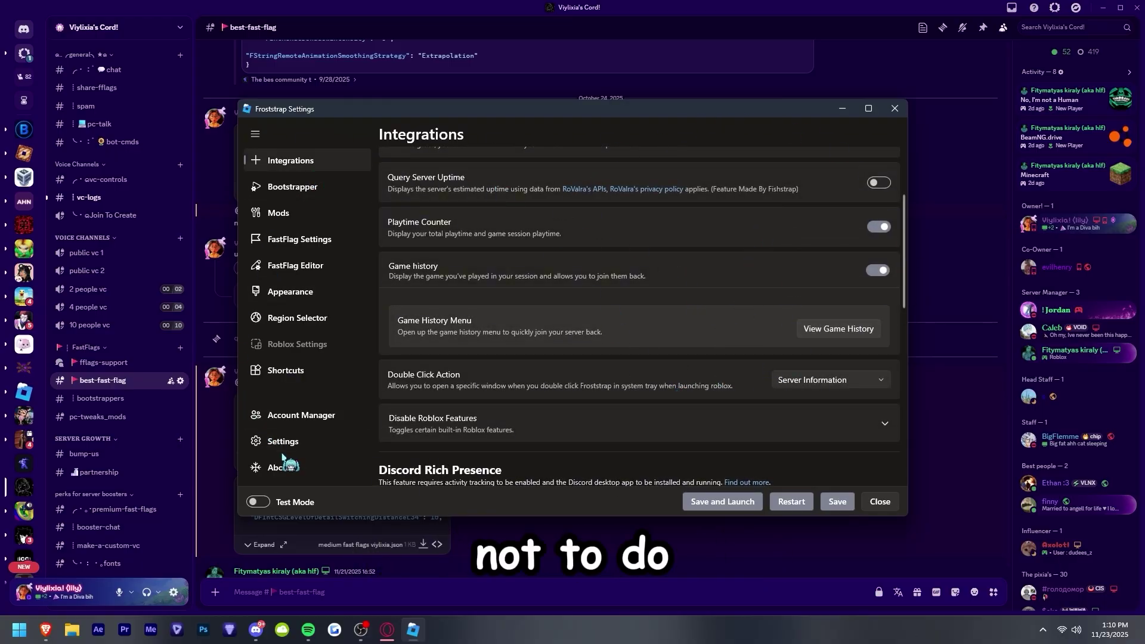
{"action": "left_click", "coordinate": [332, 414]}
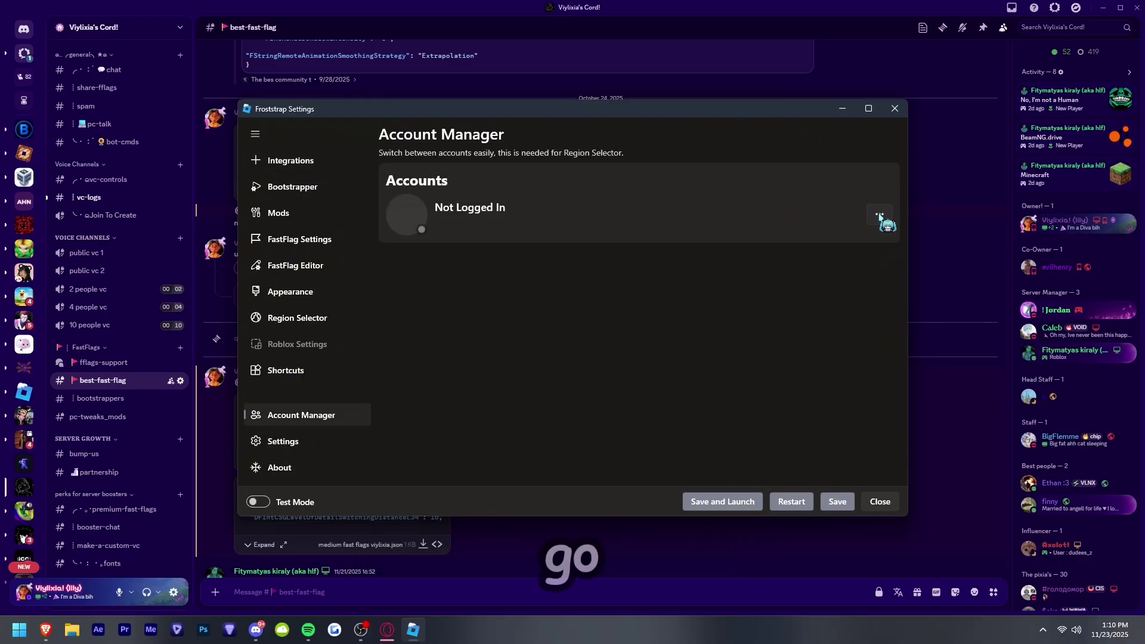
{"action": "left_click", "coordinate": [879, 215]}
{"action": "left_click", "coordinate": [690, 348]}
{"action": "left_click", "coordinate": [740, 504]}
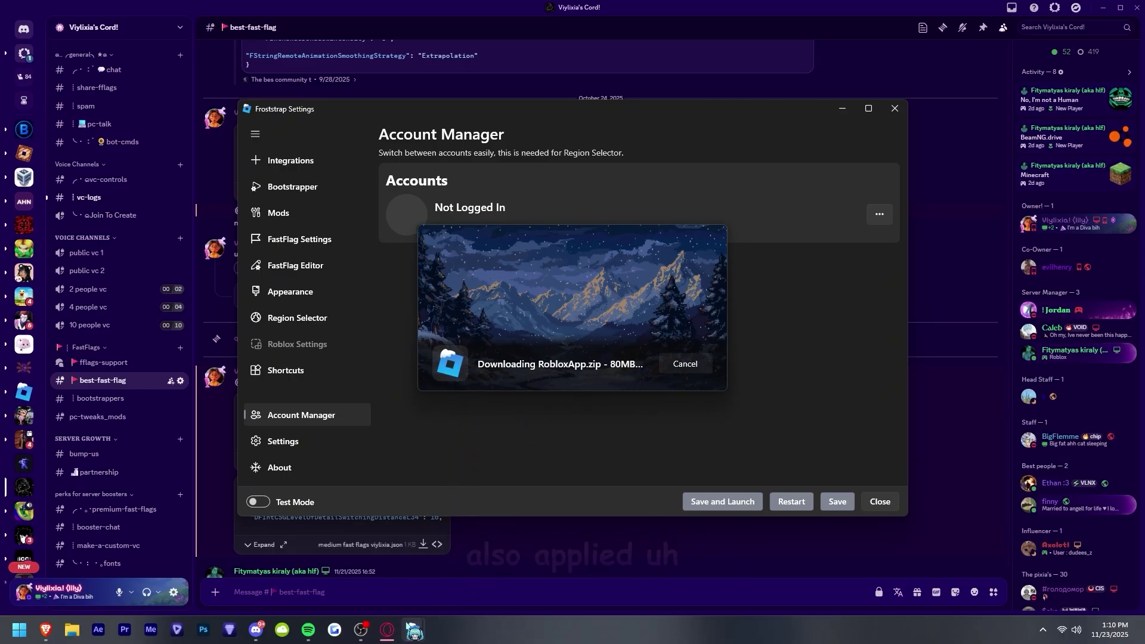
Step: Wait for RobloxApp.zip and the other packages to download until Roblox opens in-game
{"action": "mouse_move", "coordinate": [361, 629]}
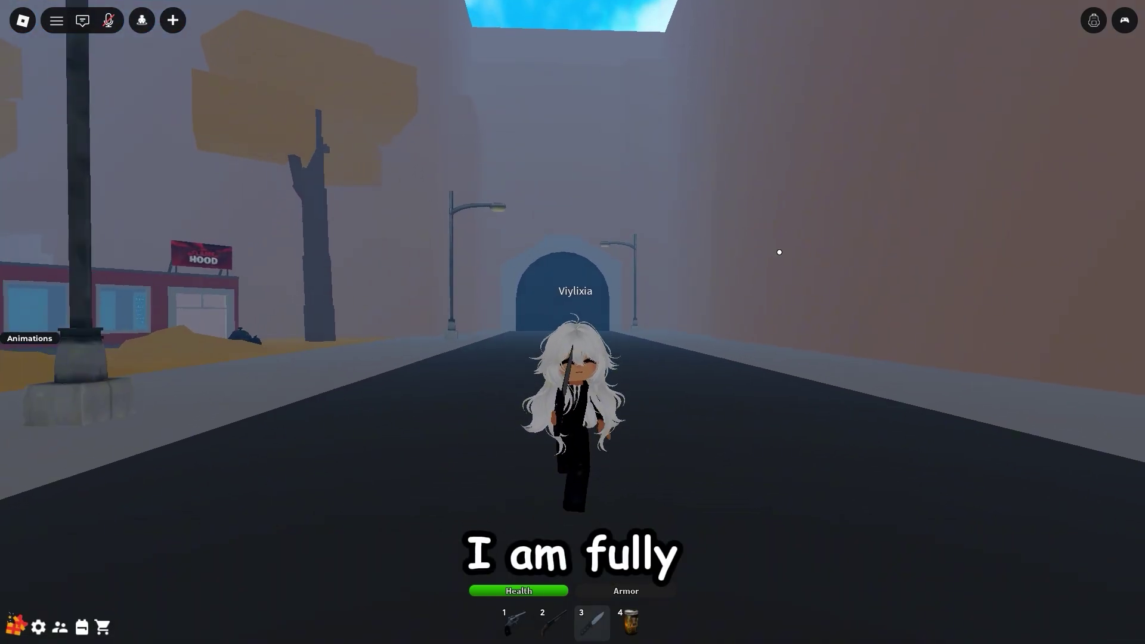
Step: Show the performance stats overlay, then walk the avatar down the street with the camera tilted onto it
{"action": "key", "text": "shift+F5"}
{"action": "key", "text": "w"}
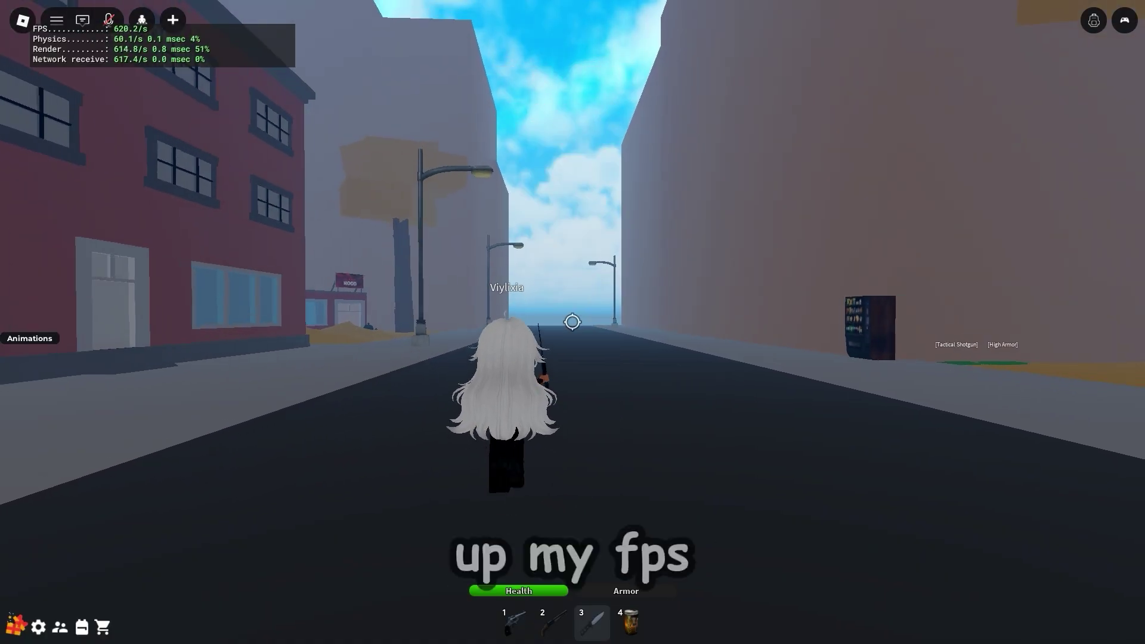
{"action": "key", "text": "shift"}
{"action": "key", "text": "s"}
{"action": "key", "text": "Page_Down"}
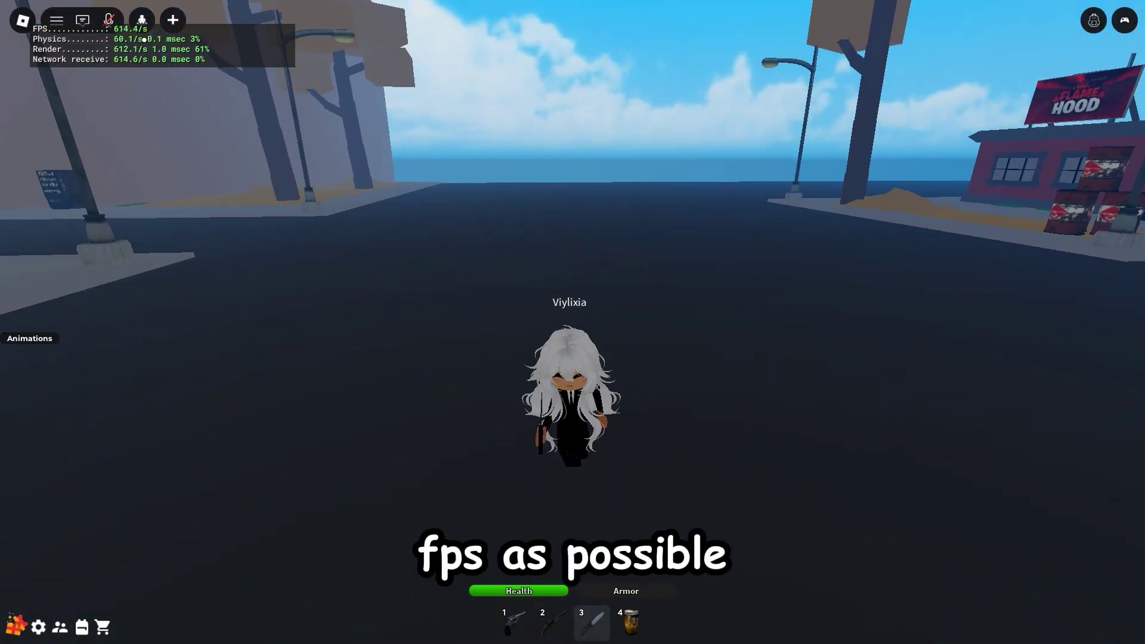
{"action": "key", "text": "s"}
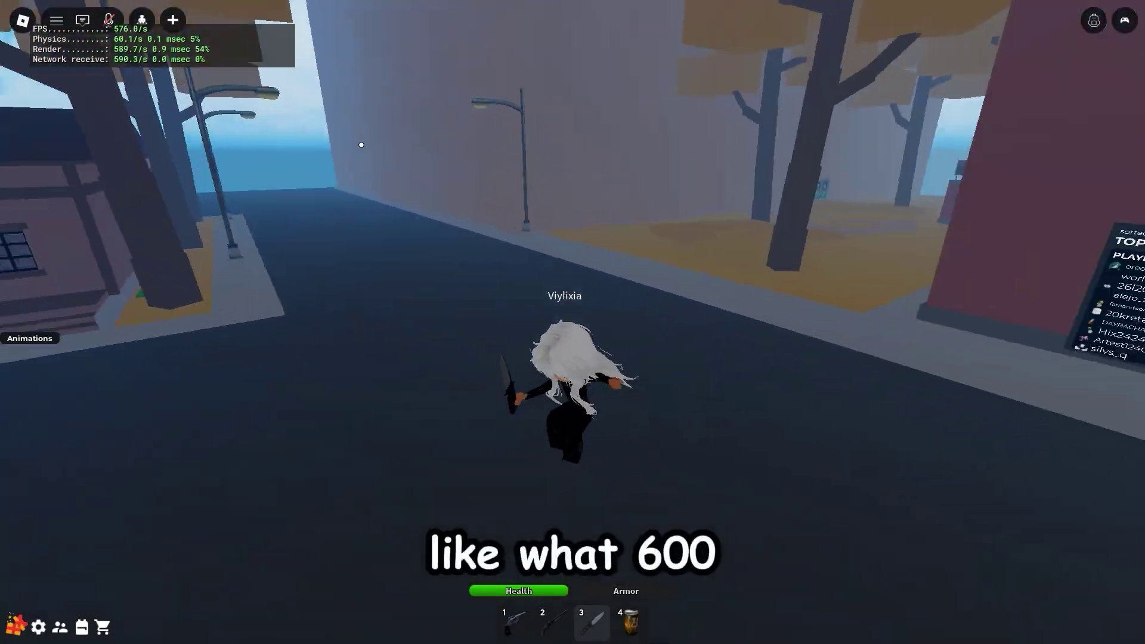
Step: Raise the view to eye level and walk back and forth along the street past the buildings
{"action": "key", "text": "Page_Up"}
{"action": "key", "text": "s"}
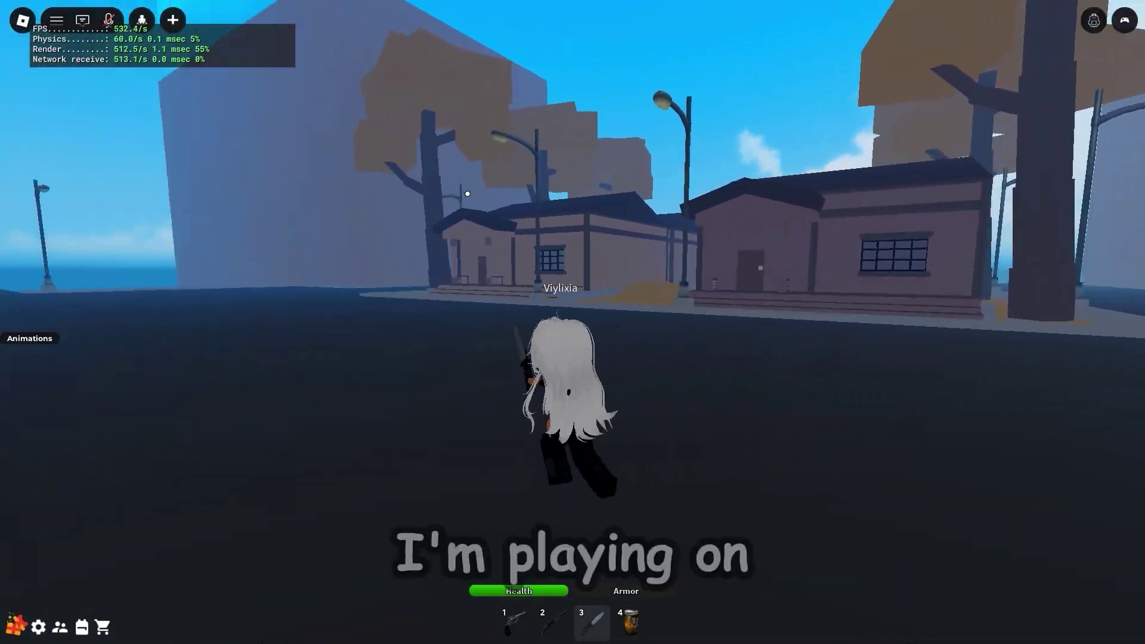
{"action": "key", "text": "s"}
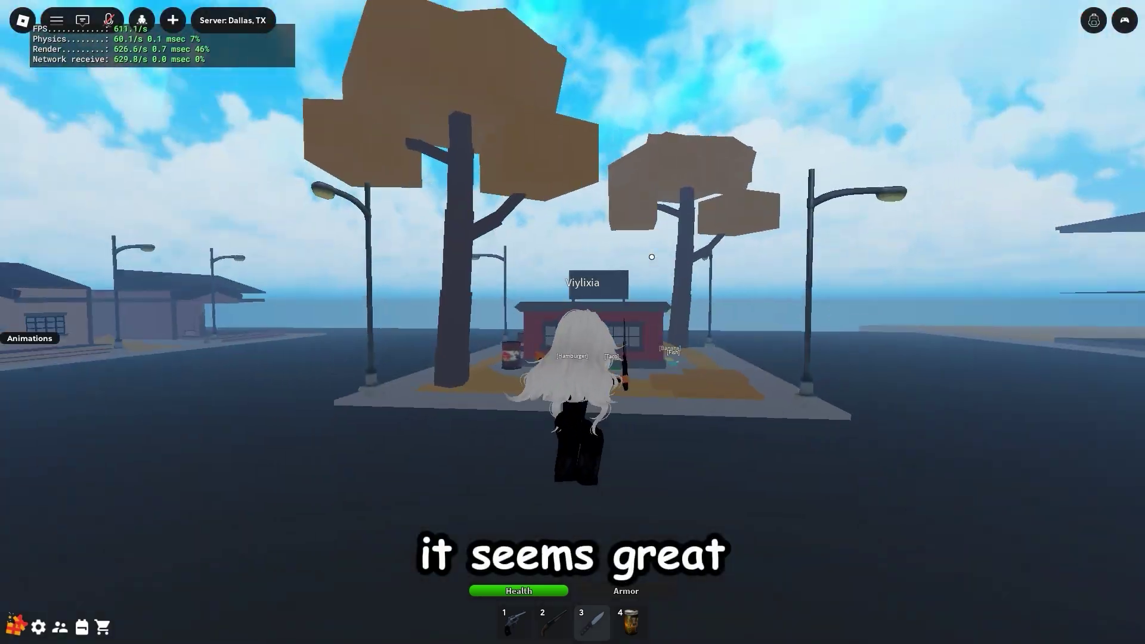
{"action": "key", "text": "w"}
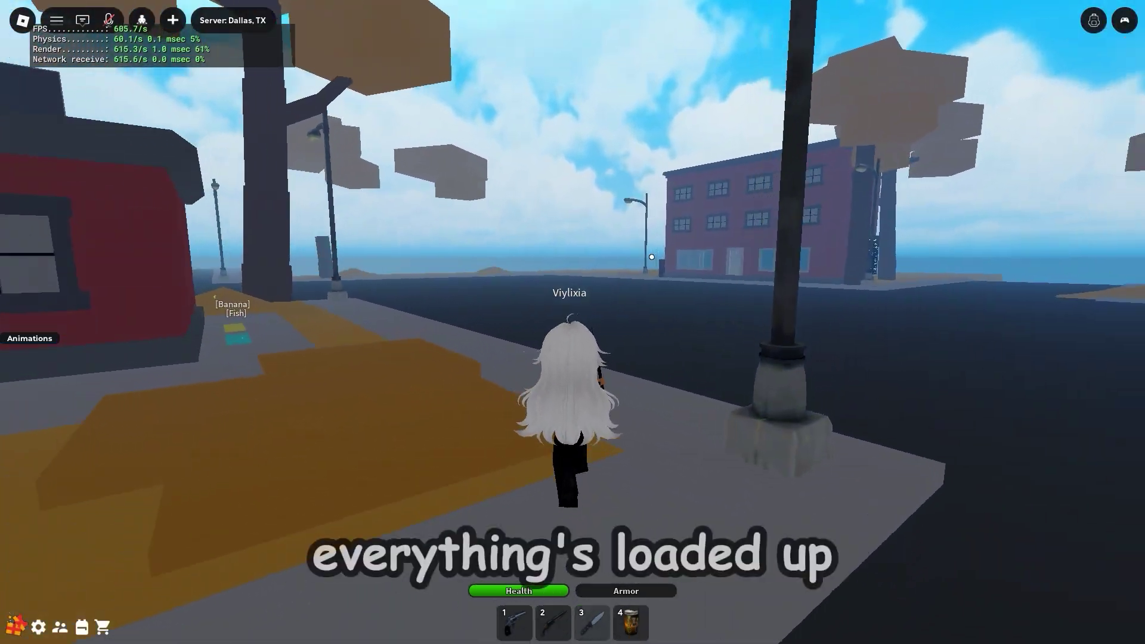
Step: Equip and put away the slot-3 knife, then run around the TOP TIME leaderboard building
{"action": "key", "text": "3"}
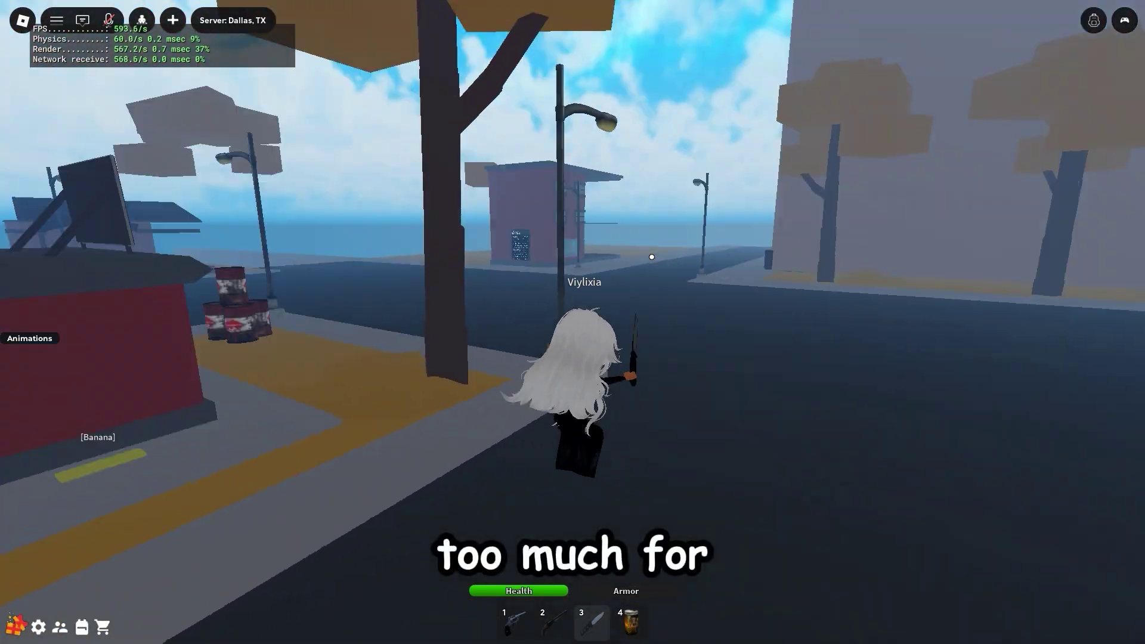
{"action": "key", "text": "3"}
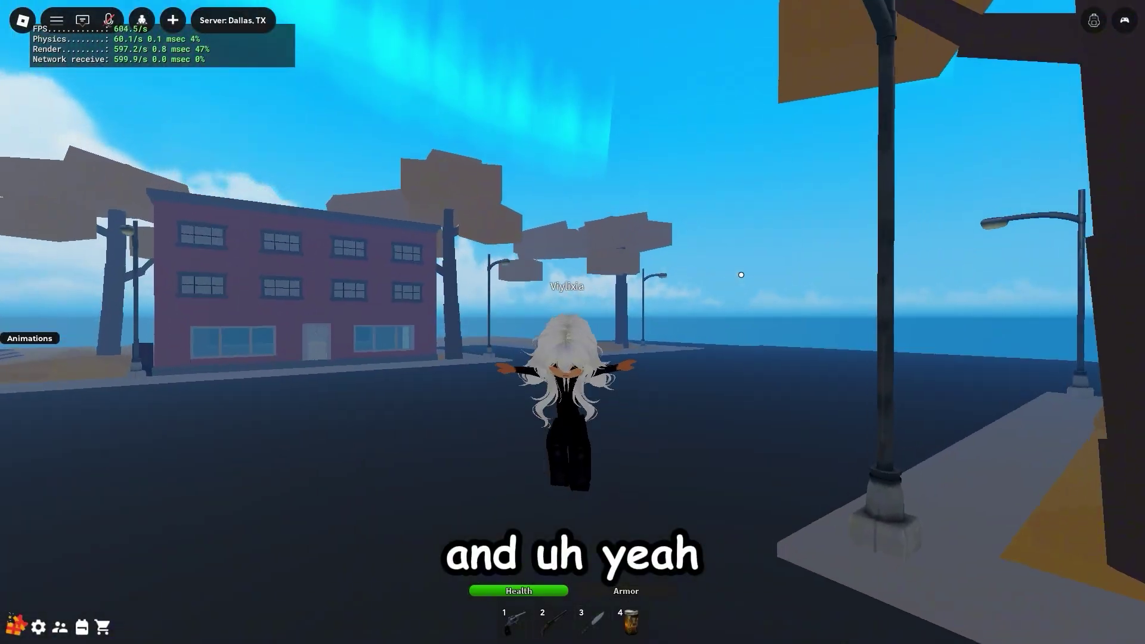
{"action": "key", "text": "s"}
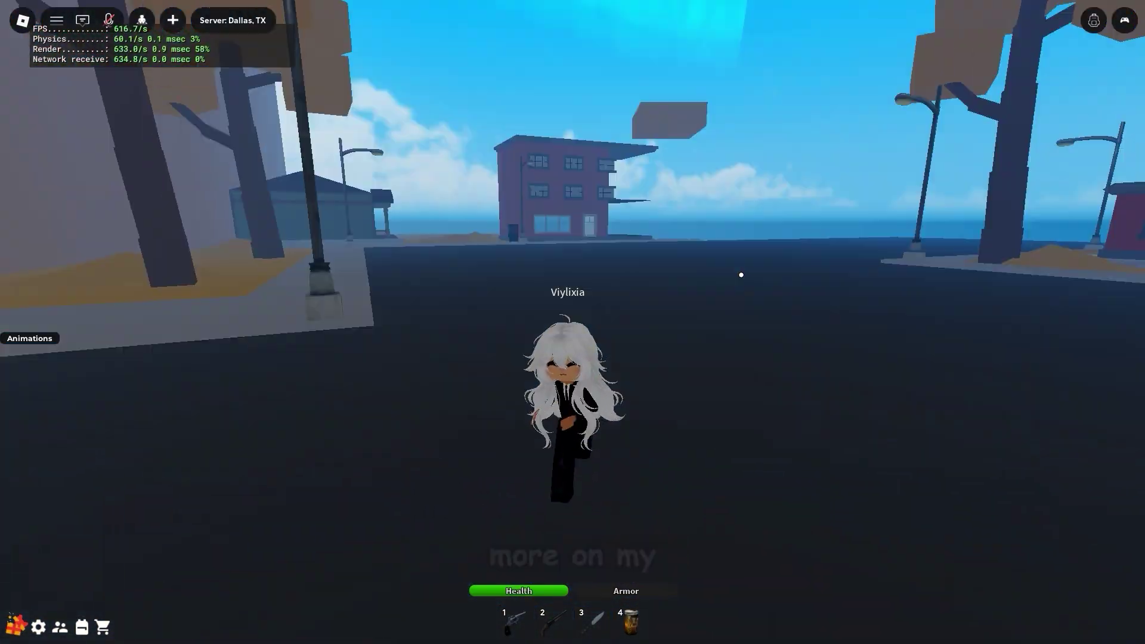
{"action": "key", "text": "w"}
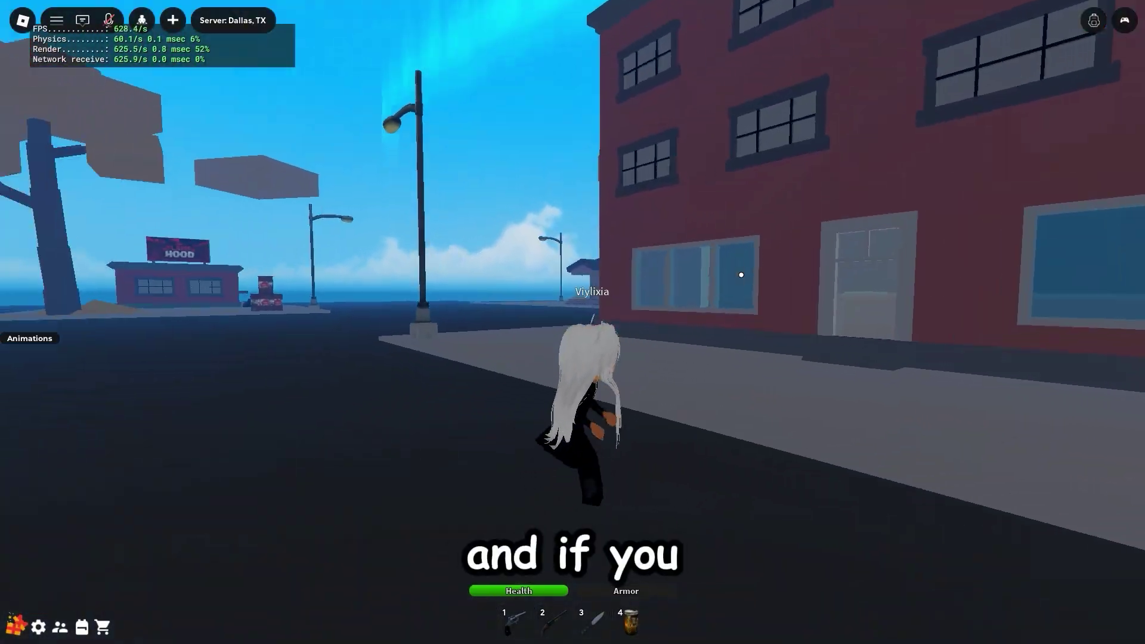
{"action": "key", "text": "s"}
{"action": "key", "text": "s"}
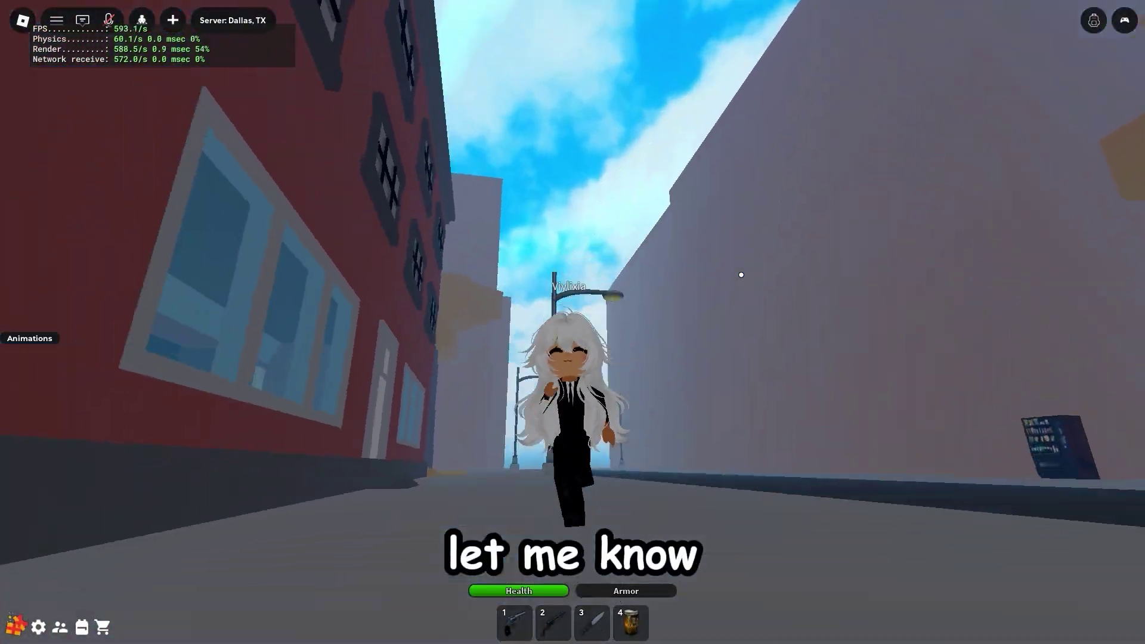
{"action": "key", "text": "s"}
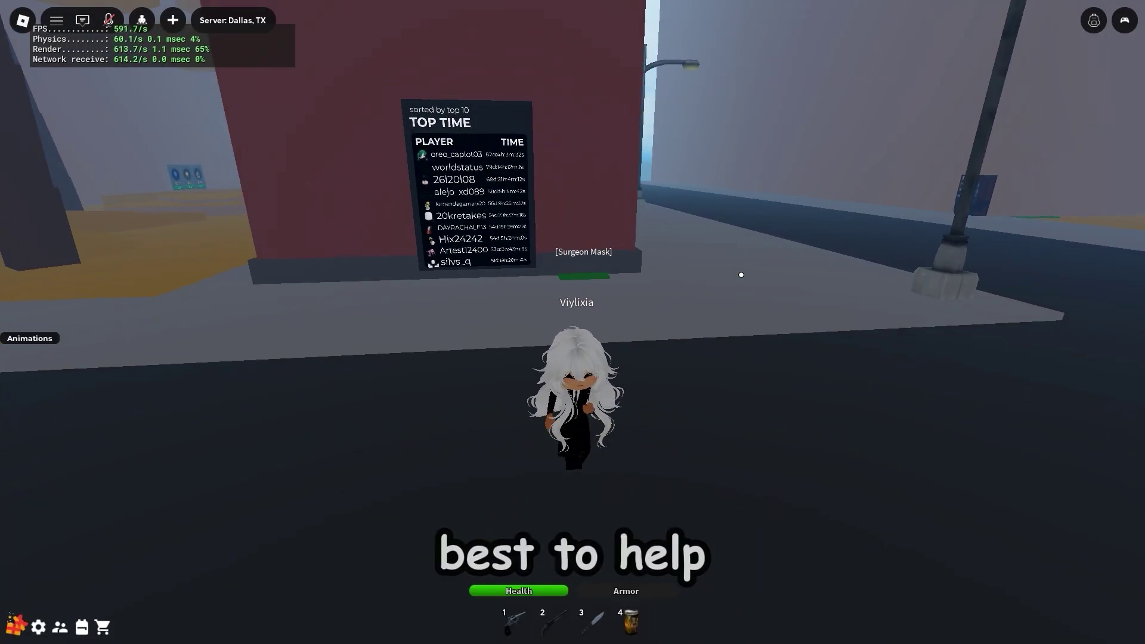
{"action": "key", "text": "w"}
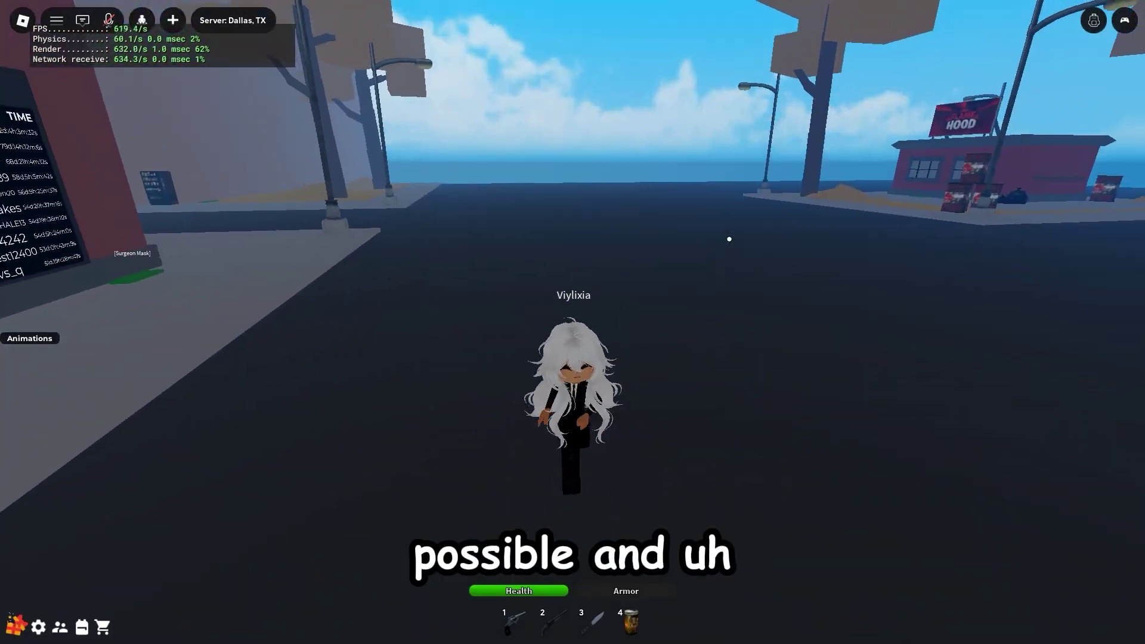
{"action": "key", "text": "s"}
{"action": "key", "text": "s"}
{"action": "key", "text": "s"}
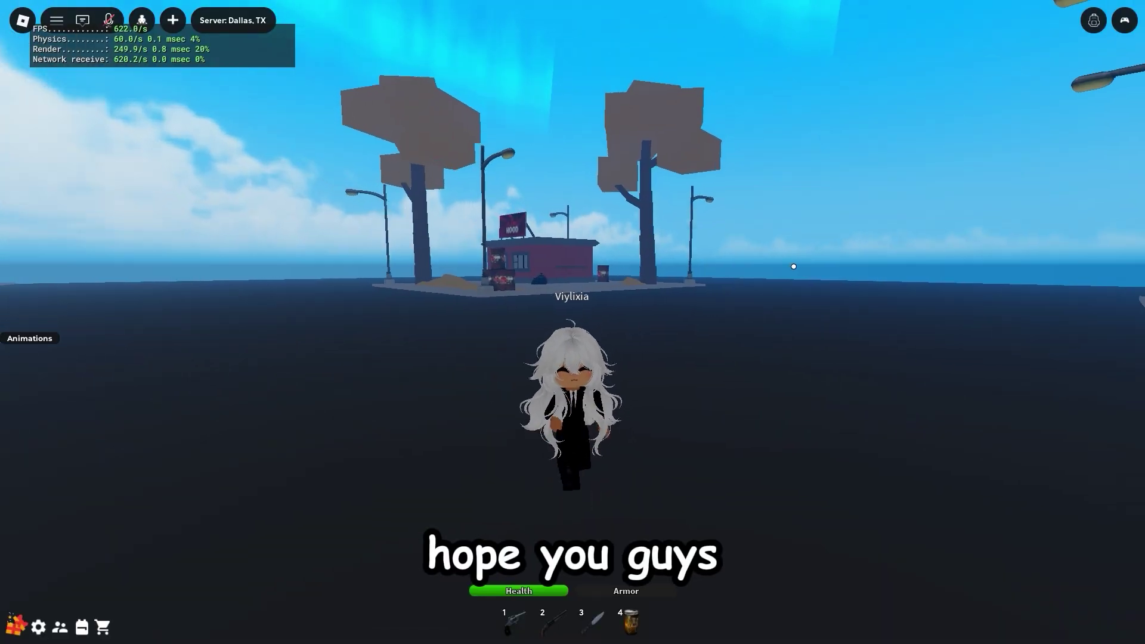